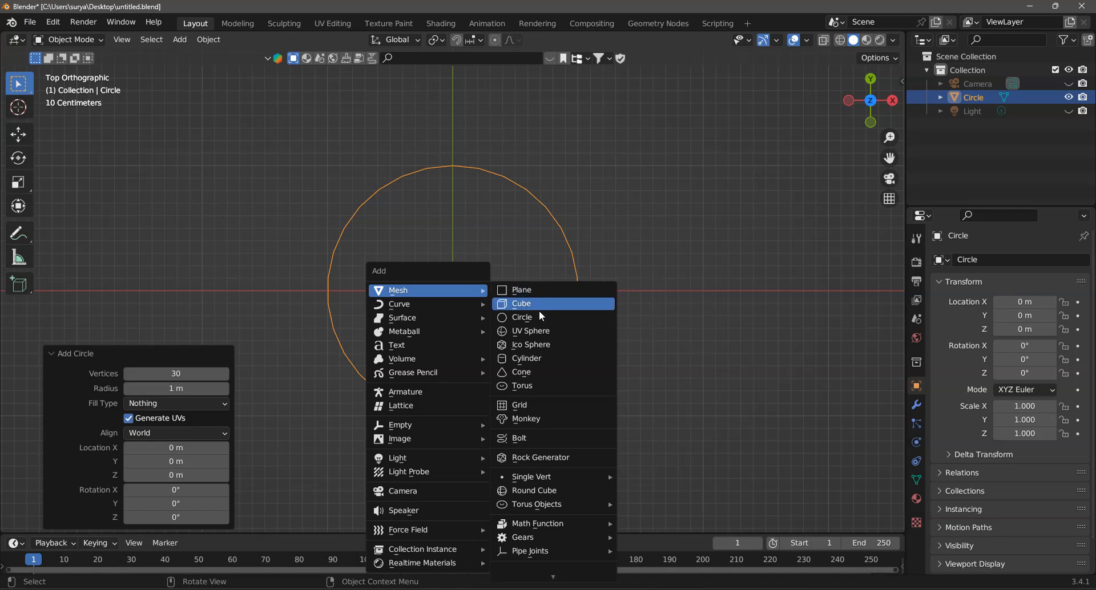
- Add an 8-vertex mesh circle at the centre and scale it down to about 0.324 inside the existing circle
left_click(539, 314)
left_click(191, 377)
type("8")
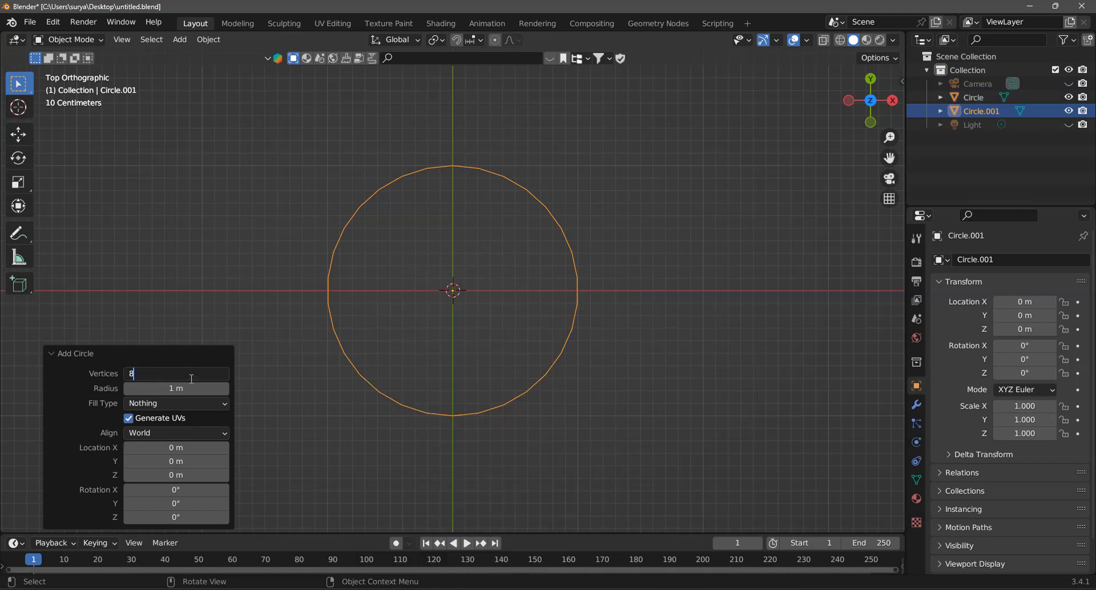
key("Return")
key("s")
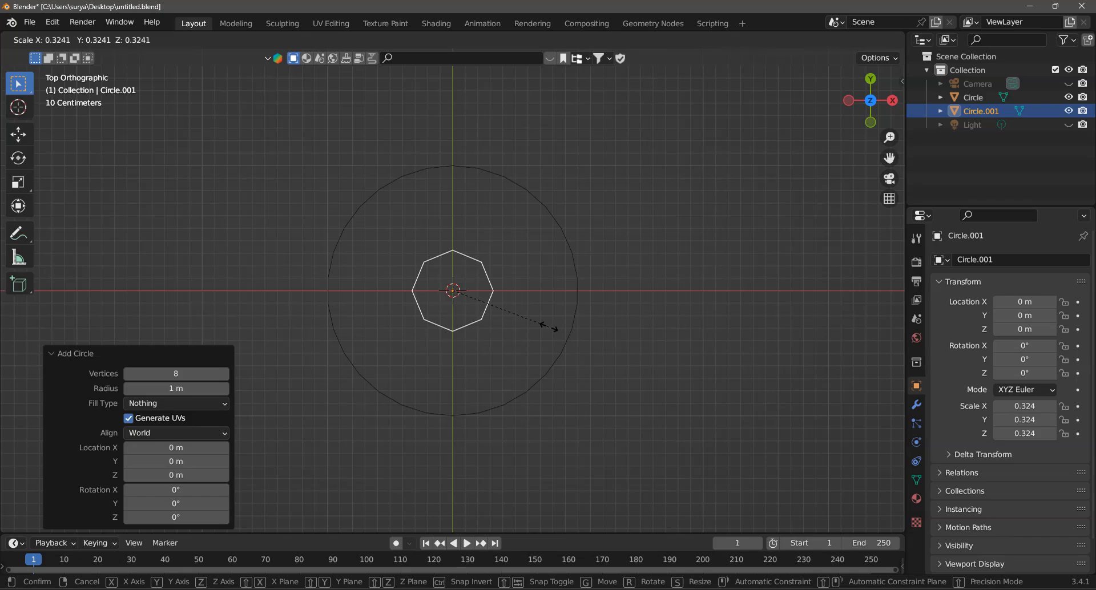
left_click(550, 328)
left_click(635, 283)
scroll(634, 261, "up", 1)
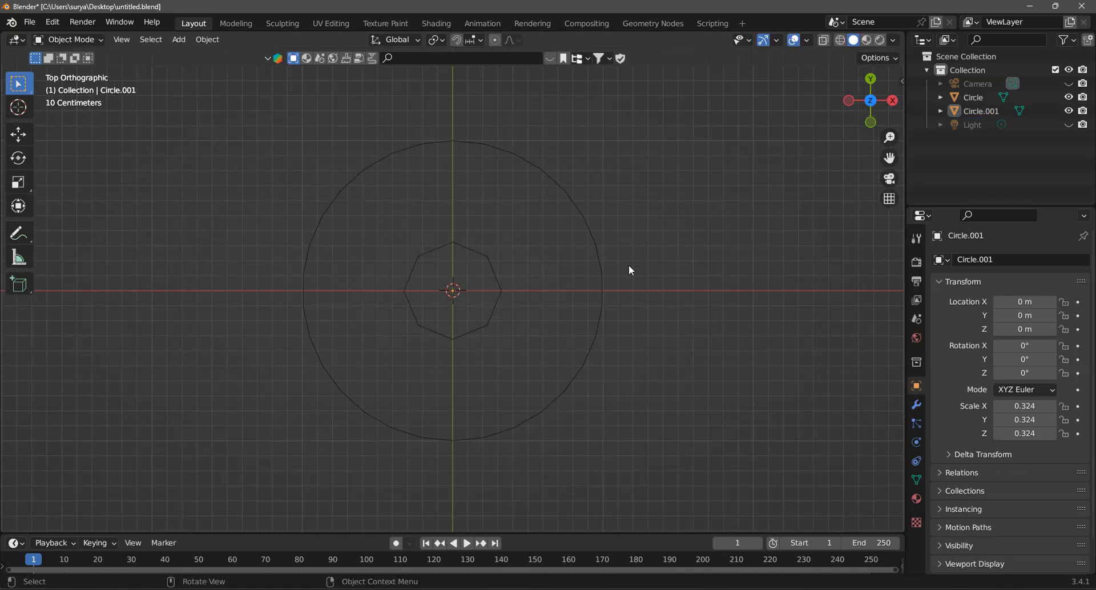
- Join the outer and inner circles into one object and switch it to Edit Mode
left_click(89, 45)
left_click_drag(262, 85, 744, 428)
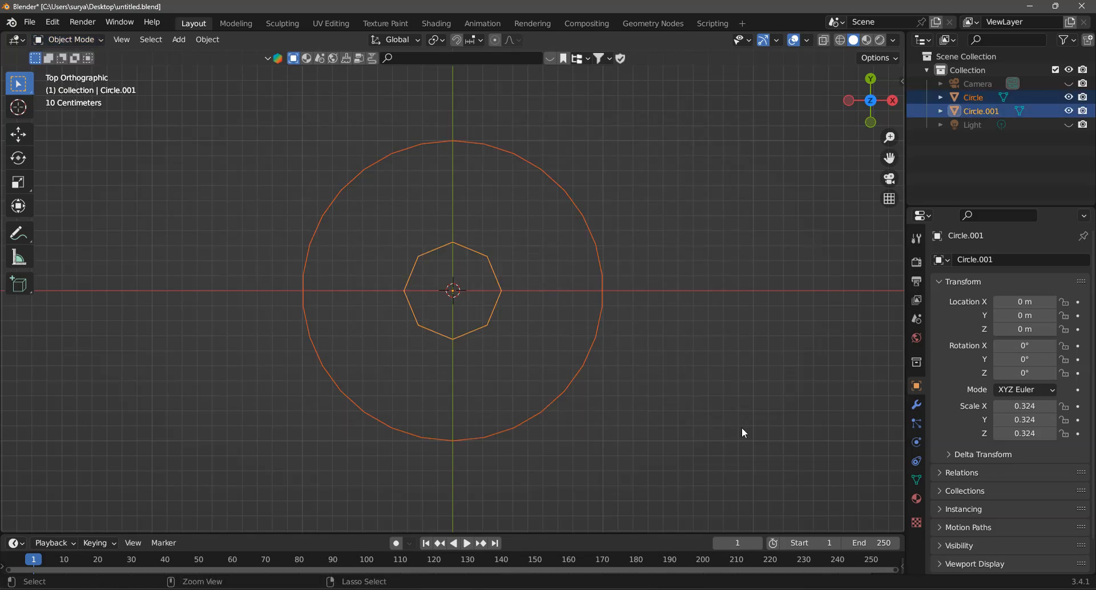
key("ctrl+j")
left_click(743, 428)
left_click(68, 39)
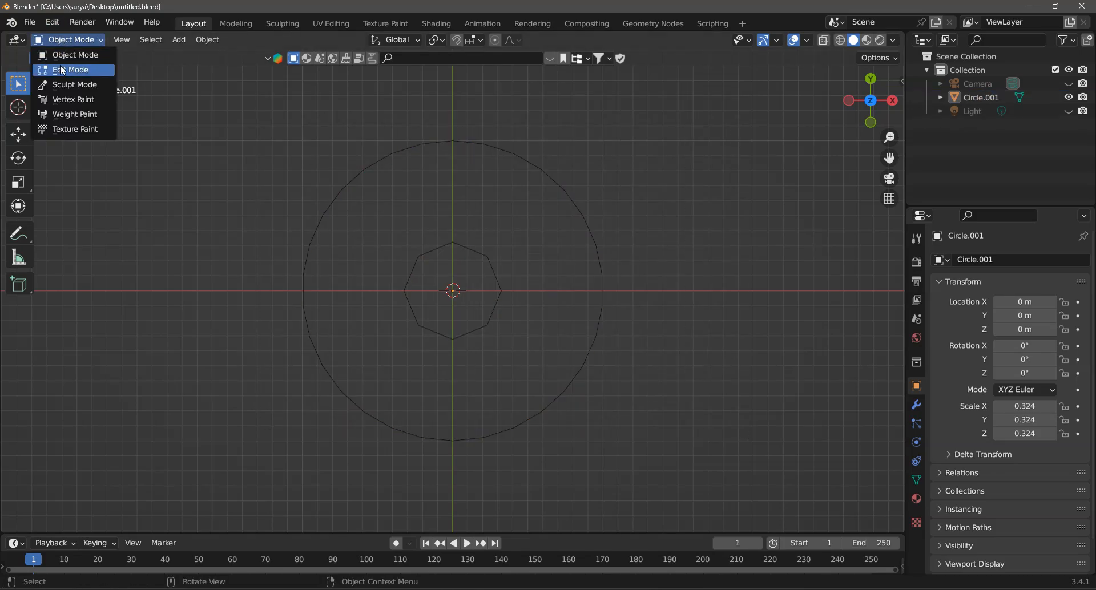
key("Return")
- Fill a face between the upper two edges of the inner octagon and the eight topmost edges of the outer circle
left_click(430, 247)
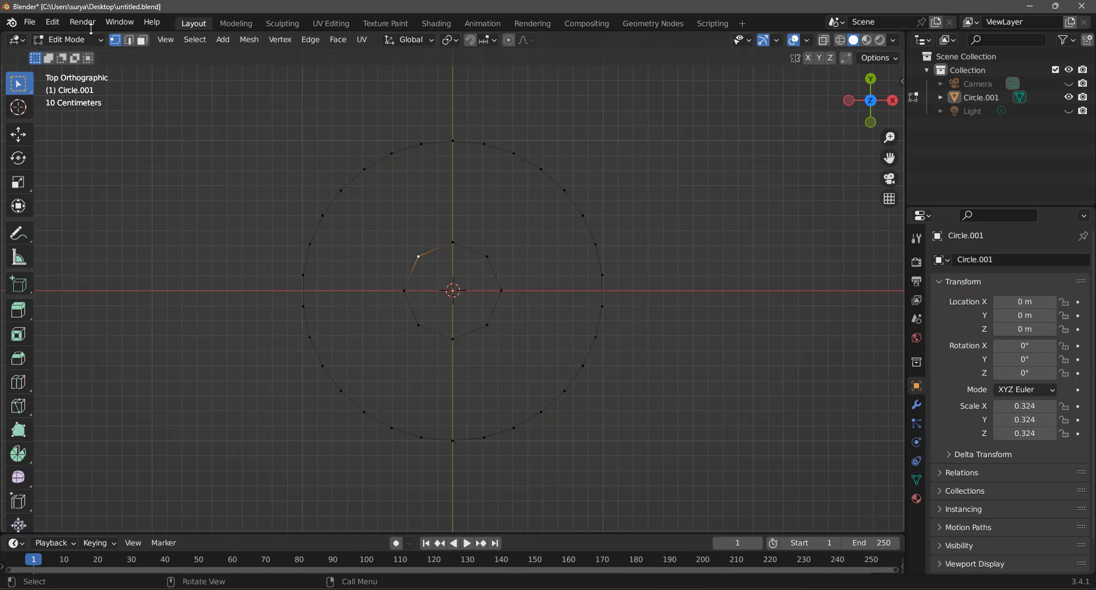
left_click(130, 40)
left_click(441, 247)
left_click(437, 142, "shift")
left_click(400, 150, "shift")
left_click(384, 158, "shift")
left_click(352, 181, "shift")
left_click(470, 143, "shift")
left_click(499, 148, "shift")
left_click(527, 161, "shift")
left_click(559, 181, "shift")
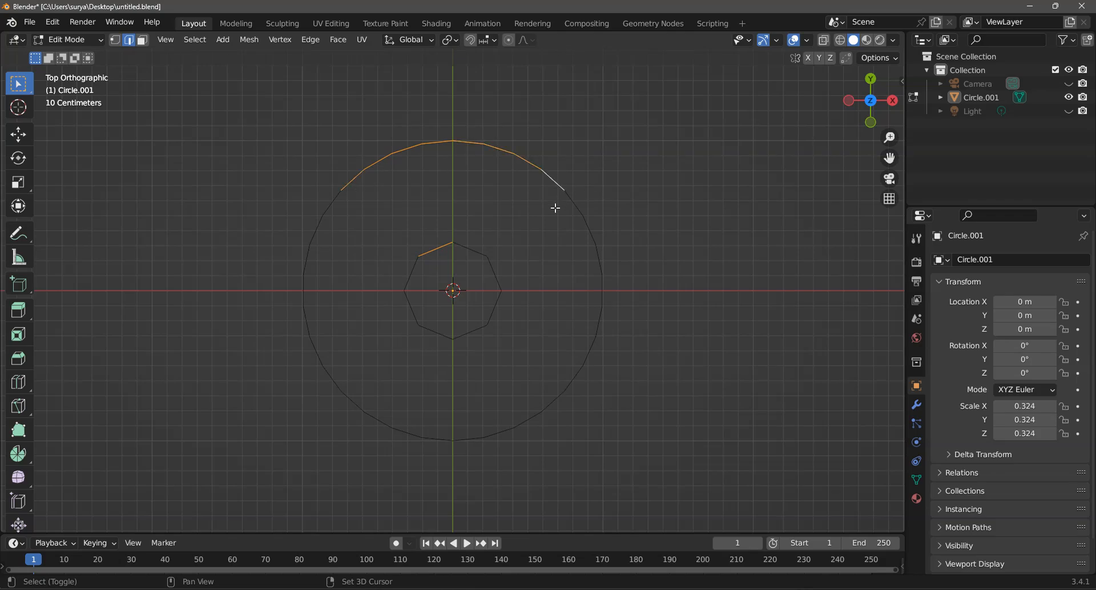
left_click(481, 256, "shift")
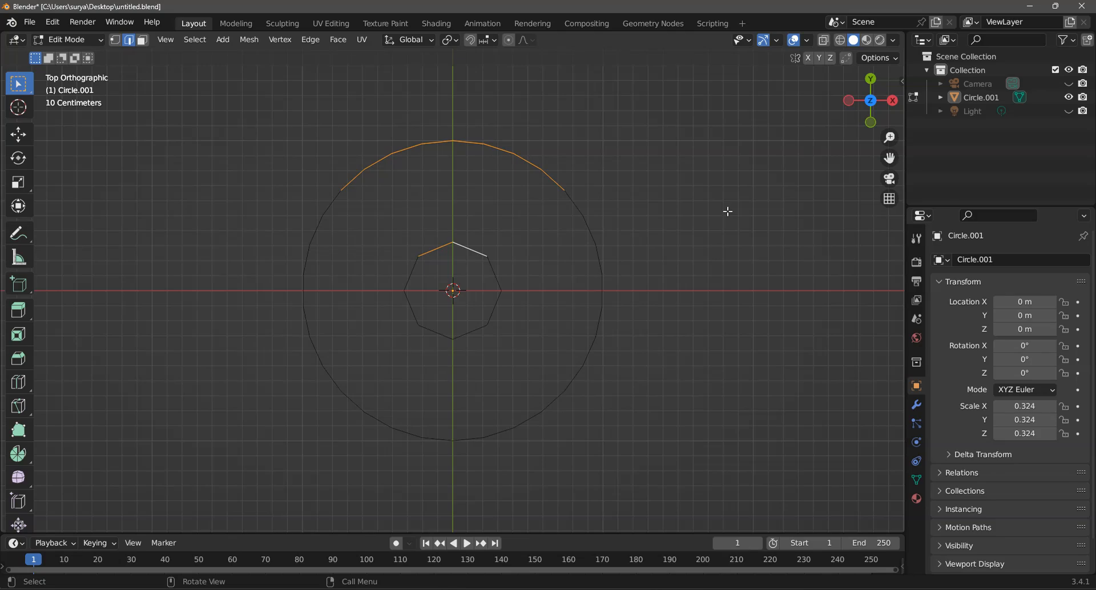
key("f")
- Fill the matching face between the lower two octagon edges and the eight bottom edges of the outer circle, and save the file
left_click(431, 331, "shift")
left_click(471, 332, "shift")
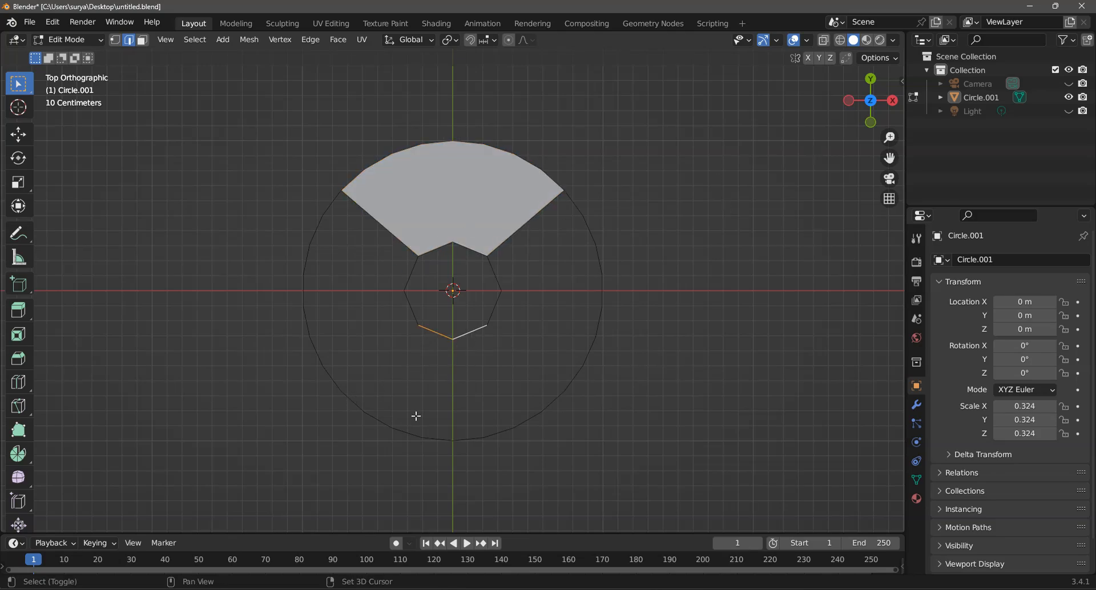
left_click(439, 440, "shift")
left_click(473, 440, "shift")
left_click(499, 433, "shift")
left_click(529, 419, "shift")
left_click(407, 434, "shift")
left_click(377, 418, "shift")
left_click(356, 405, "shift")
left_click(552, 402, "shift")
key("f")
key("alt+a")
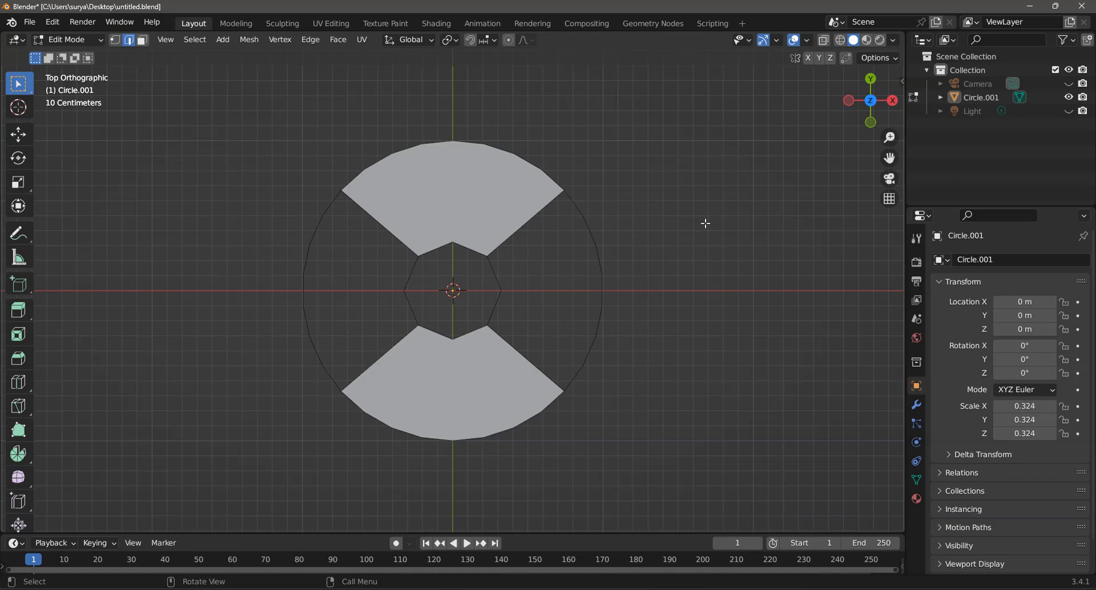
key("ctrl+s")
- Fill a face between the two +X-side octagon edges and the open outer circle edges beside them
left_click(495, 270)
left_click(497, 308, "shift")
left_click(575, 203, "shift")
left_click(590, 231, "shift")
left_click(608, 264, "shift")
left_click(607, 306, "shift")
left_click(598, 340, "shift")
left_click(574, 377, "shift")
key("f")
left_click(678, 288)
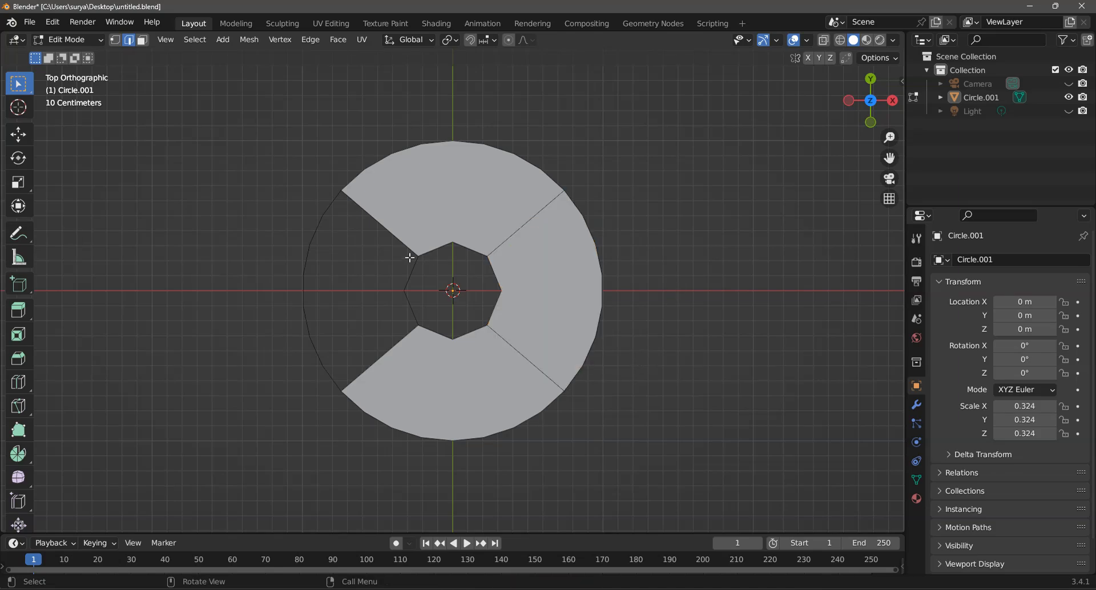
- Close the ring by filling a face between the two -X-side octagon edges and the remaining outer circle edges
left_click(325, 211, "shift")
left_click(309, 263, "shift")
left_click(311, 233, "shift")
left_click(305, 294, "shift")
left_click(312, 328, "shift")
left_click(321, 357, "shift")
left_click(335, 382, "shift")
left_click(412, 312, "shift")
left_click(411, 275, "shift")
key("f")
left_click(686, 145)
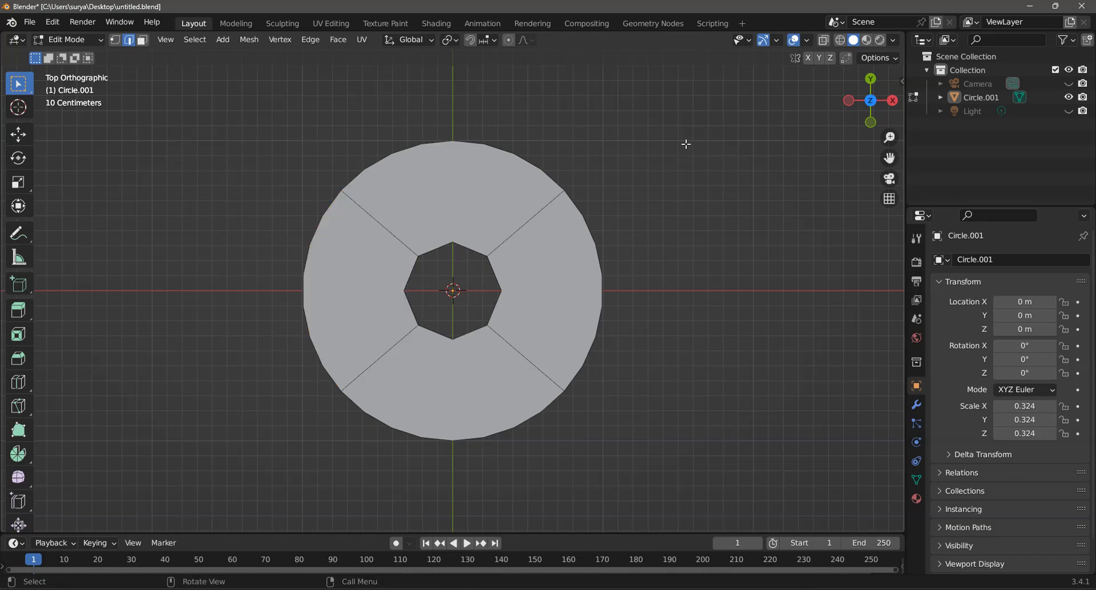
- Inset all four ring faces together by about 0.22 m
left_click(142, 39)
left_click(509, 234)
left_click(537, 286, "shift")
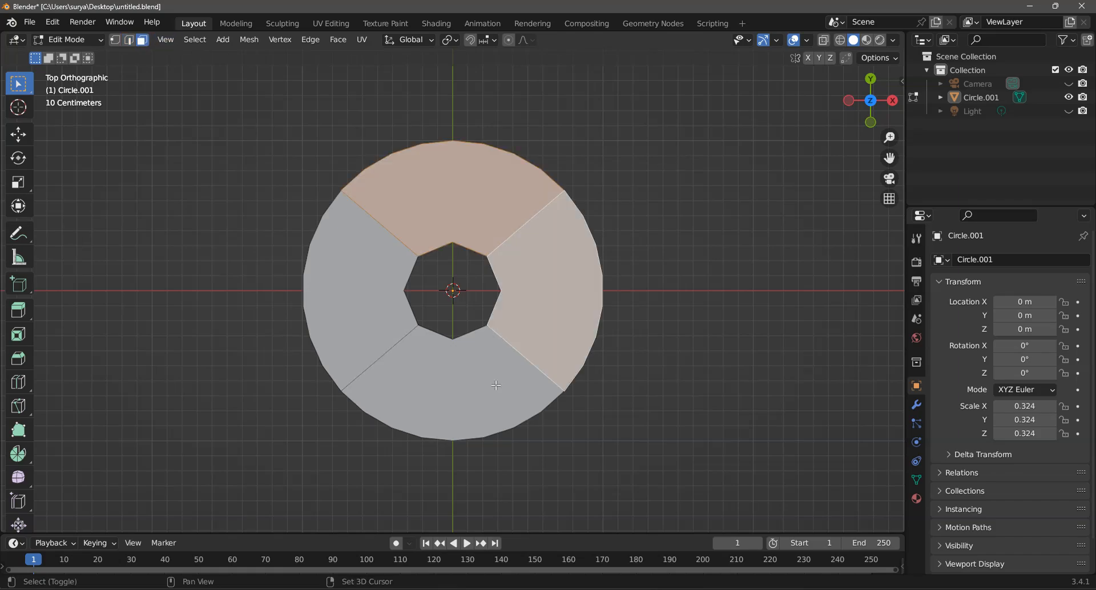
left_click(500, 381, "shift")
left_click(371, 281, "shift")
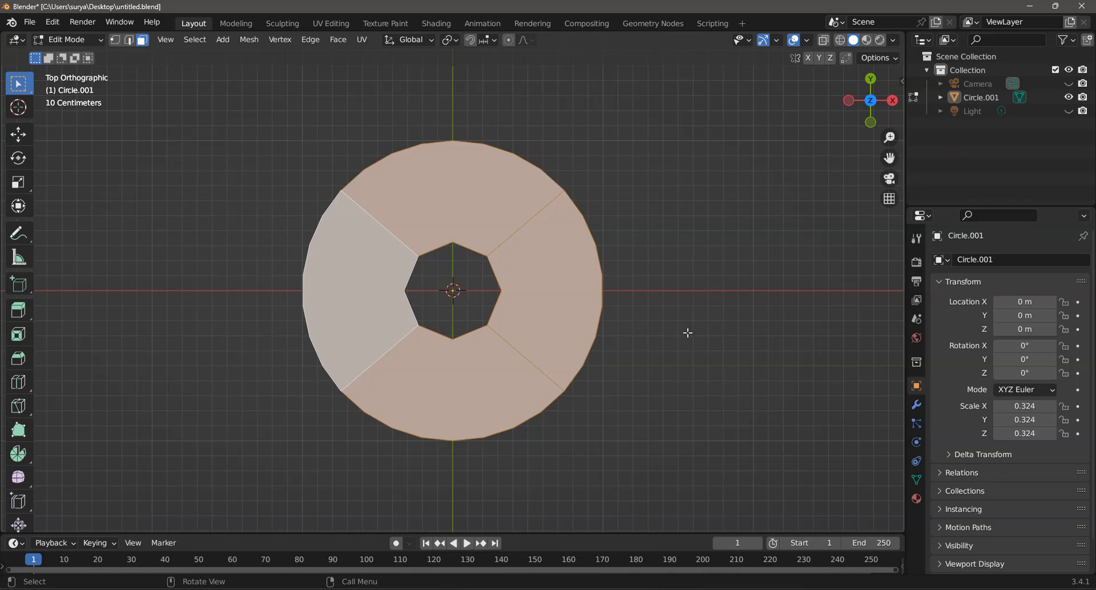
key("i")
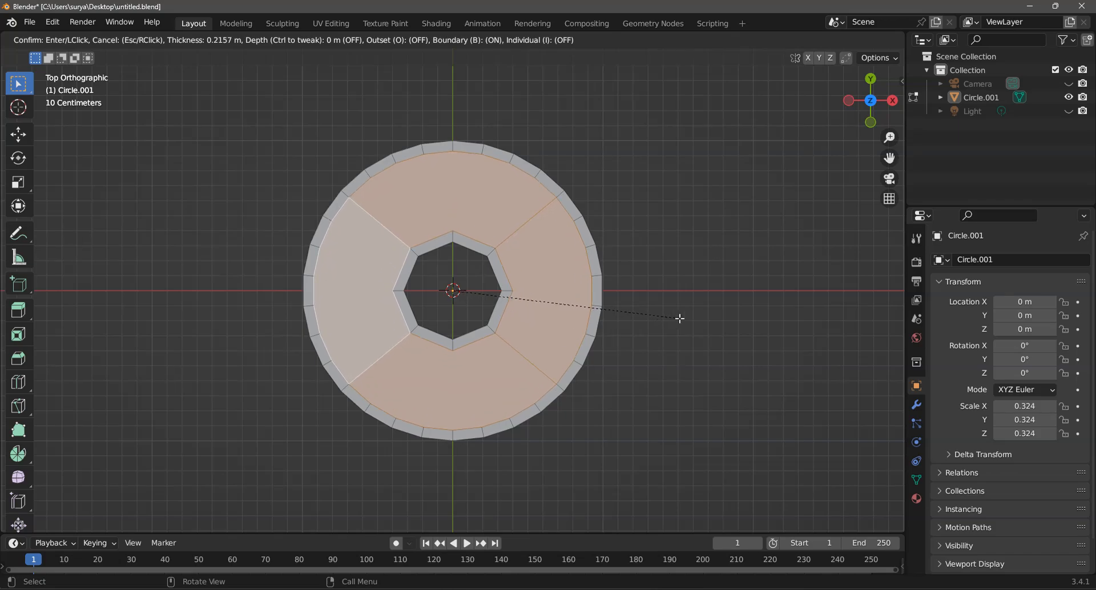
left_click(679, 319)
left_click(319, 197)
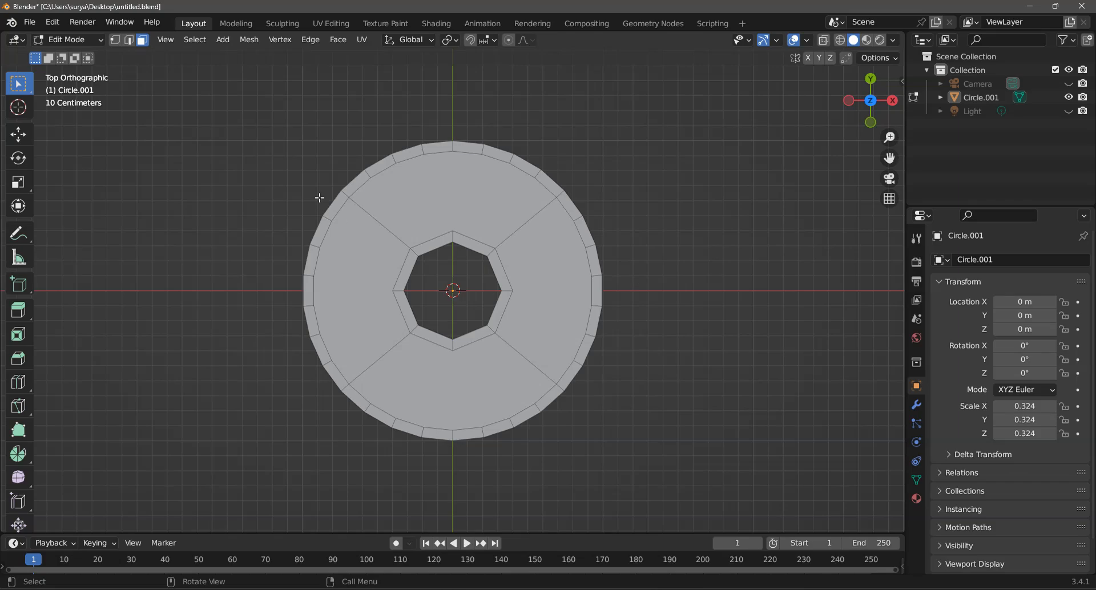
left_click(403, 193)
left_click(398, 254, "shift")
left_click(452, 377, "shift")
left_click(518, 312, "shift")
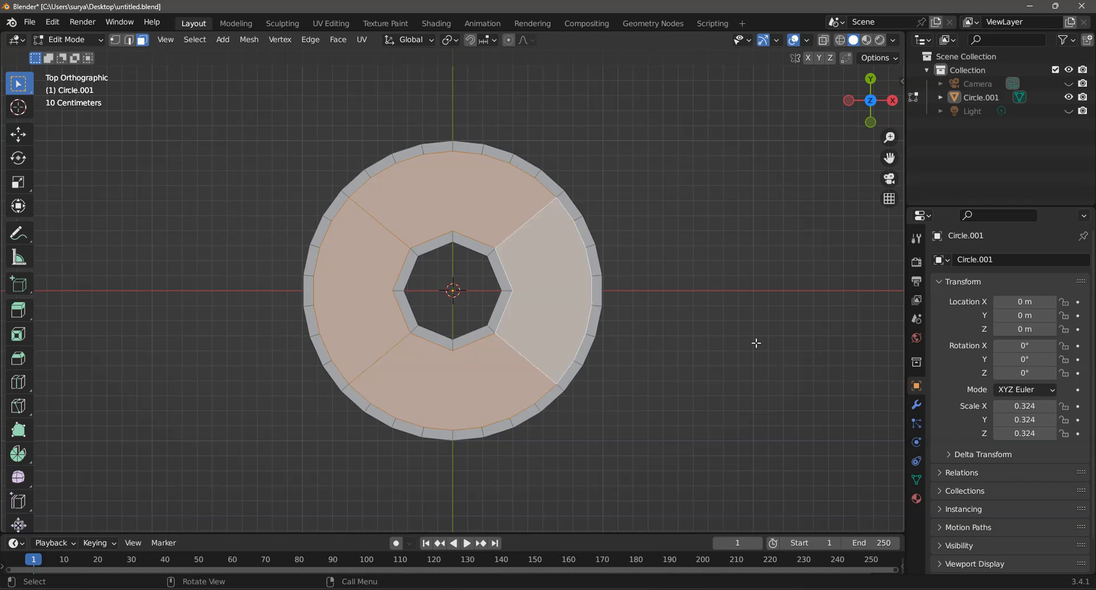
key("i")
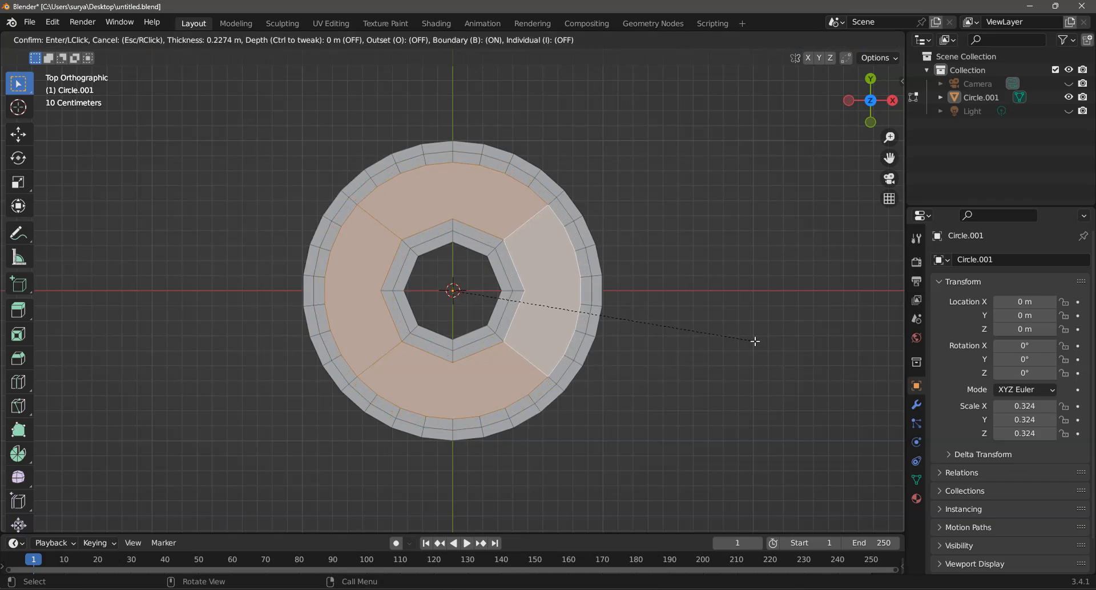
left_click(766, 331)
left_click(774, 321)
left_click(365, 292)
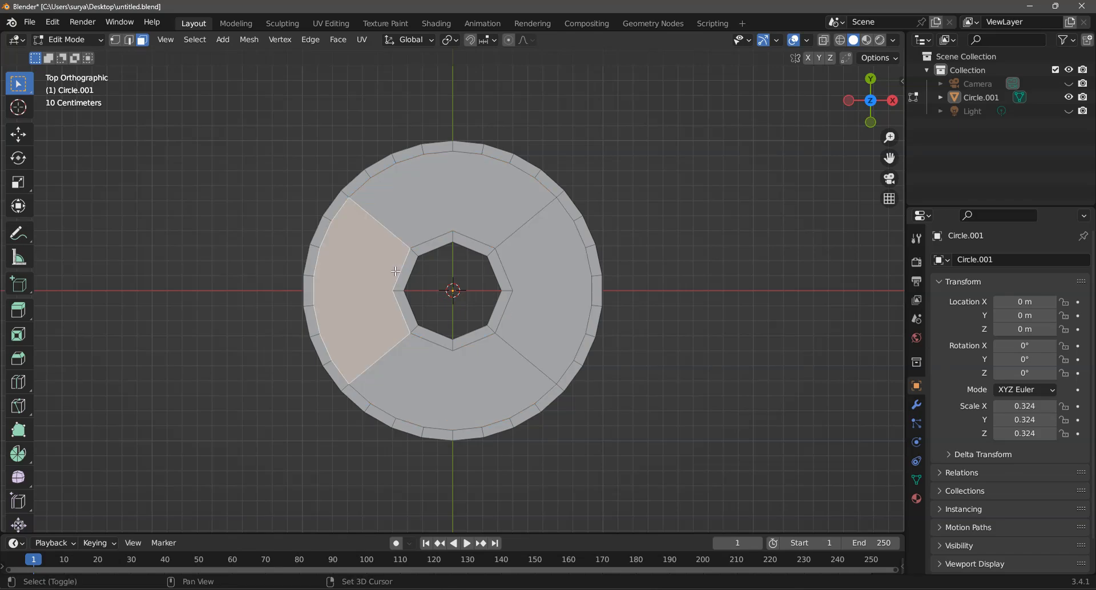
- Inset the large +X-side face on its own by about 0.20 m
left_click(532, 278)
key("i")
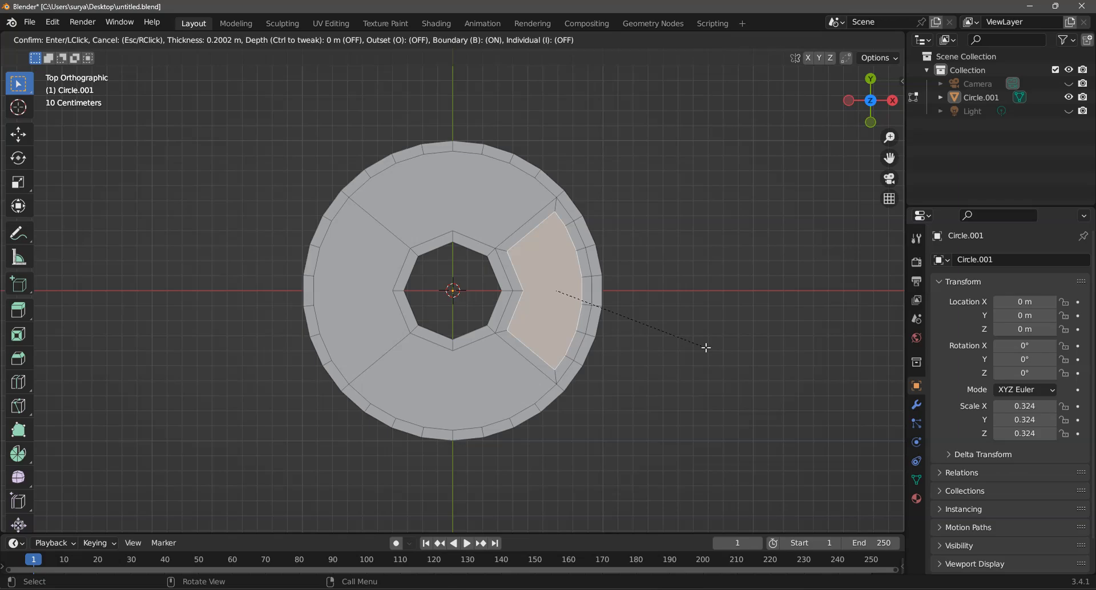
left_click(706, 347)
- Symmetrize the whole mesh with the direction +X to -X to copy the side face's inset across
key("ctrl+i")
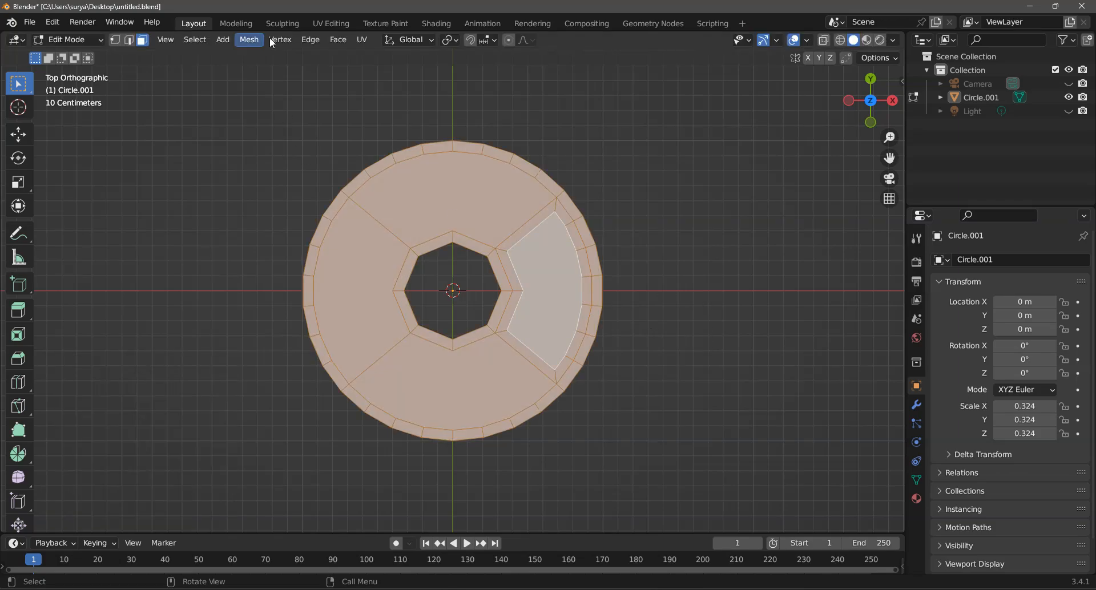
left_click(251, 40)
left_click(289, 241)
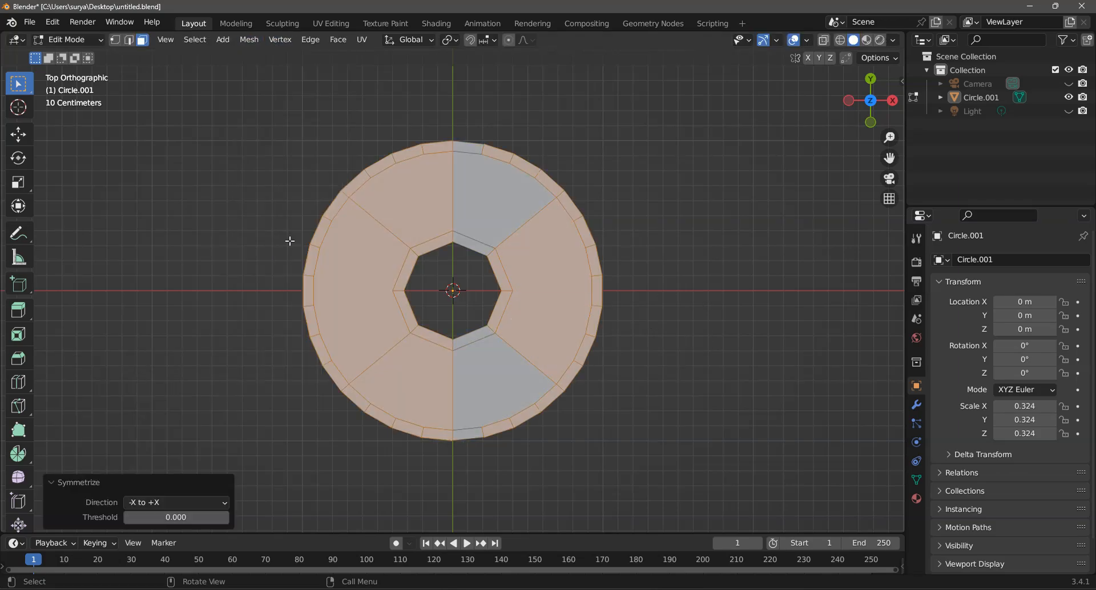
left_click(171, 502)
left_click(165, 425)
left_click(175, 501)
left_click(171, 455)
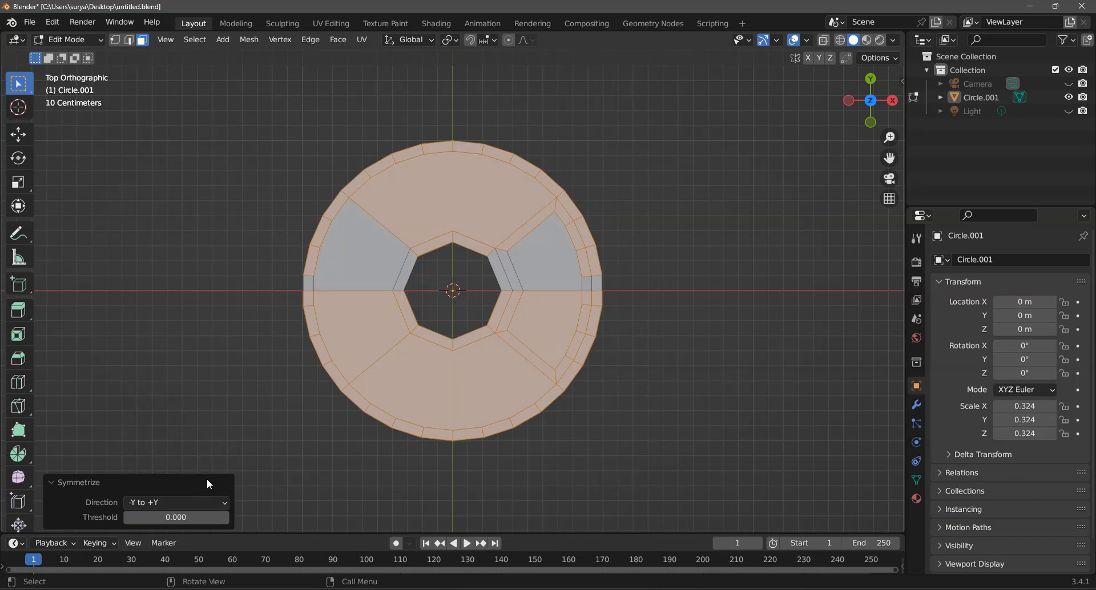
left_click(199, 502)
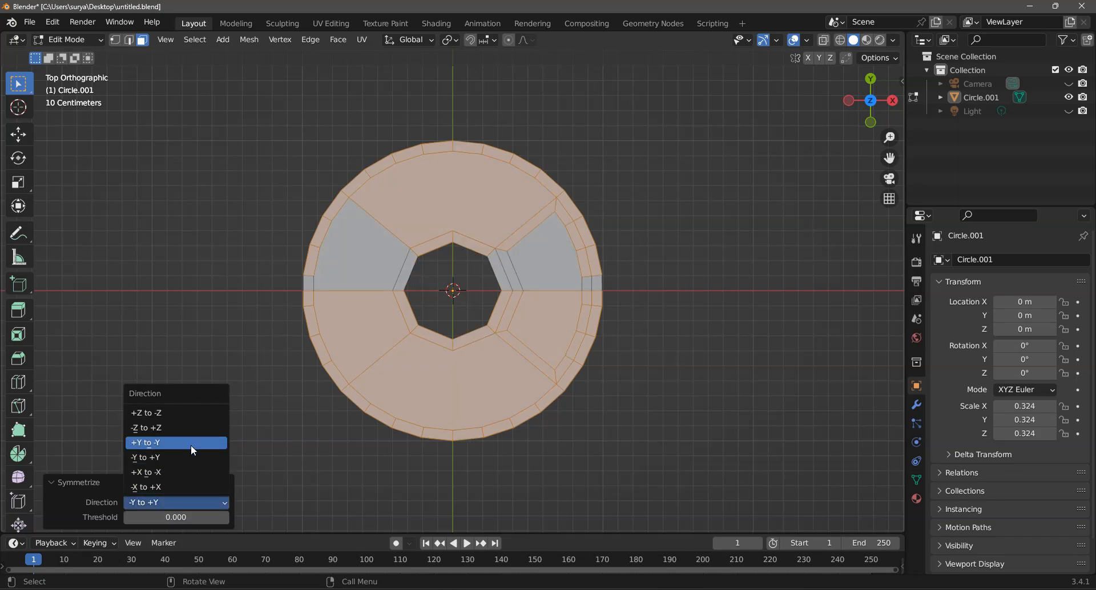
left_click(191, 457)
left_click(187, 501)
left_click(186, 473)
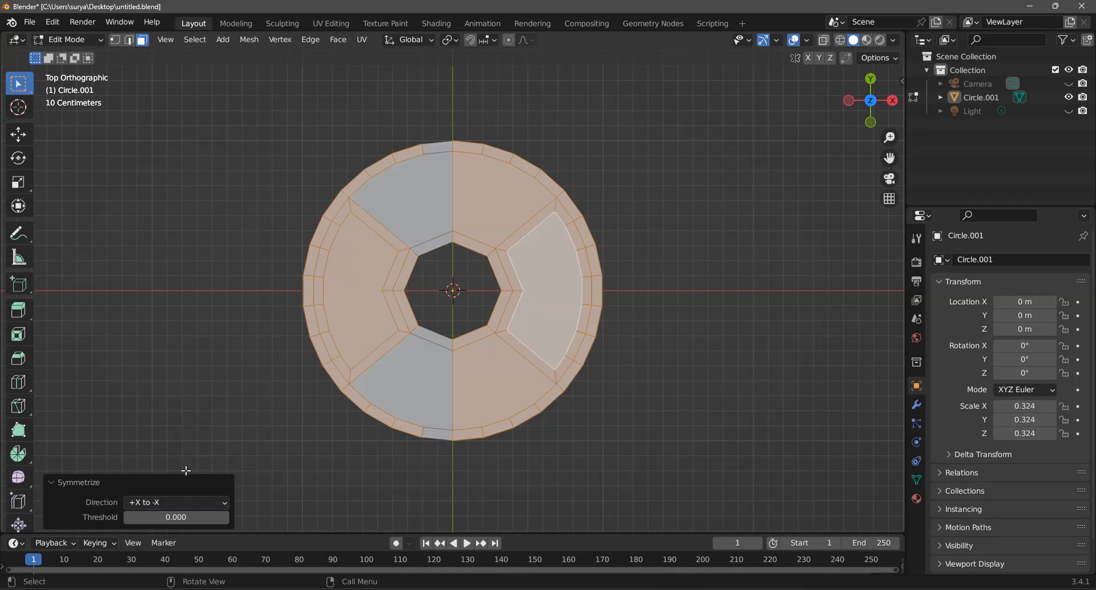
left_click(175, 338)
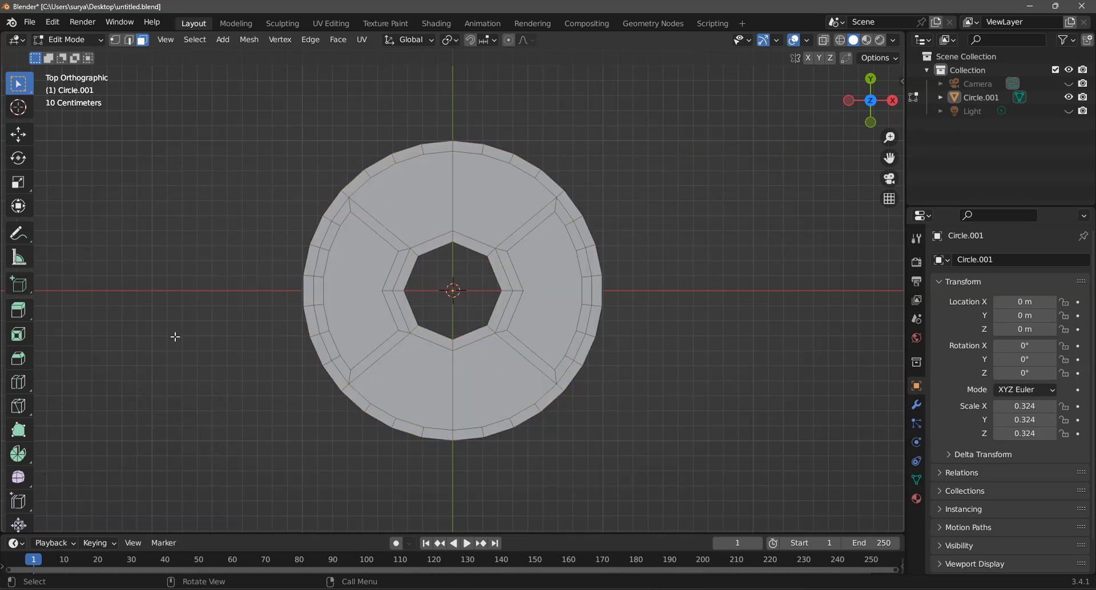
- Inset the two adjoining upper faces together by about 0.16 m
left_click(484, 212)
left_click(432, 199, "shift")
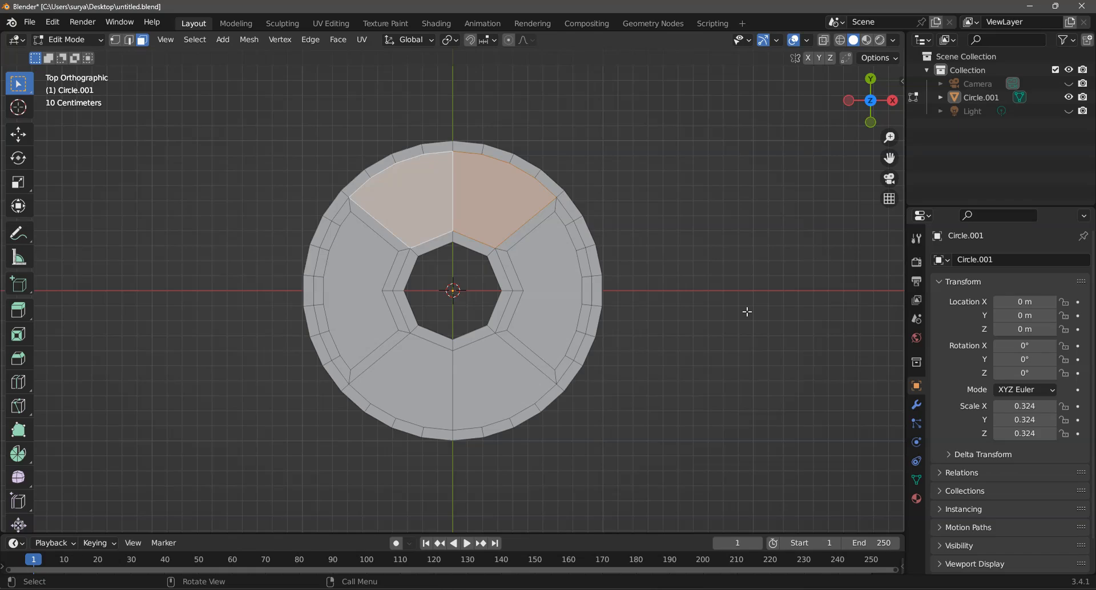
key("i")
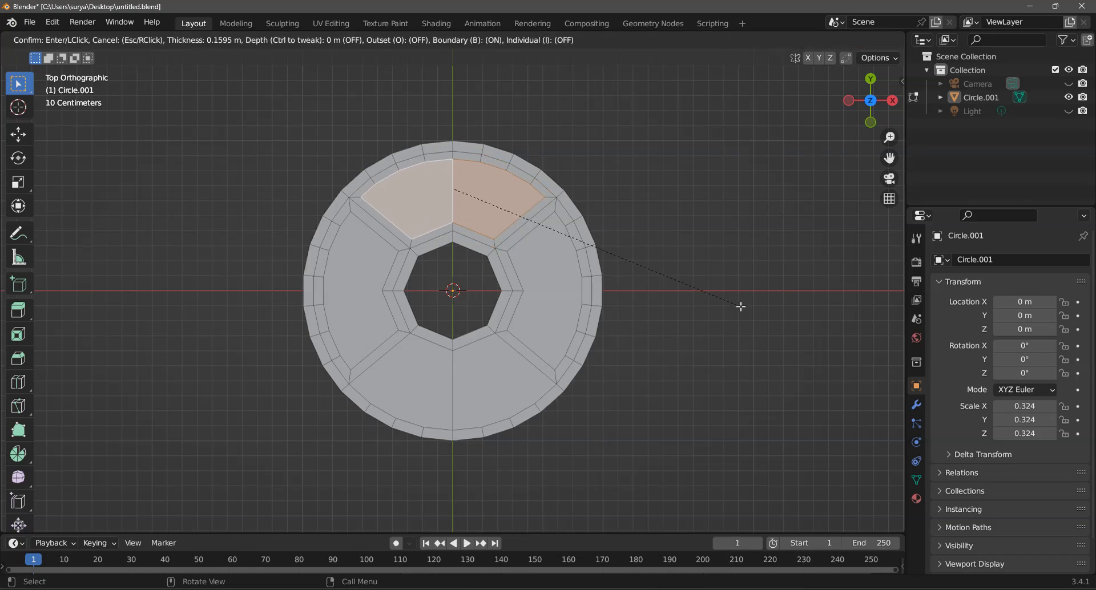
left_click(740, 307)
key("x")
- Symmetrize the whole mesh with the direction +Y to -Y to copy the upper inset to the lower half
key("a")
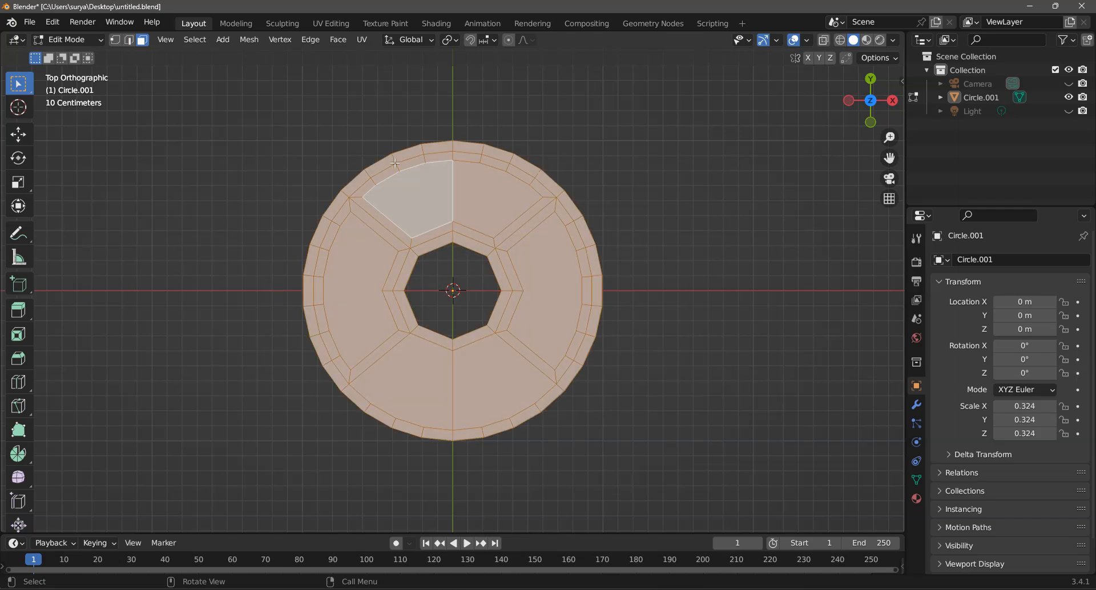
left_click(249, 39)
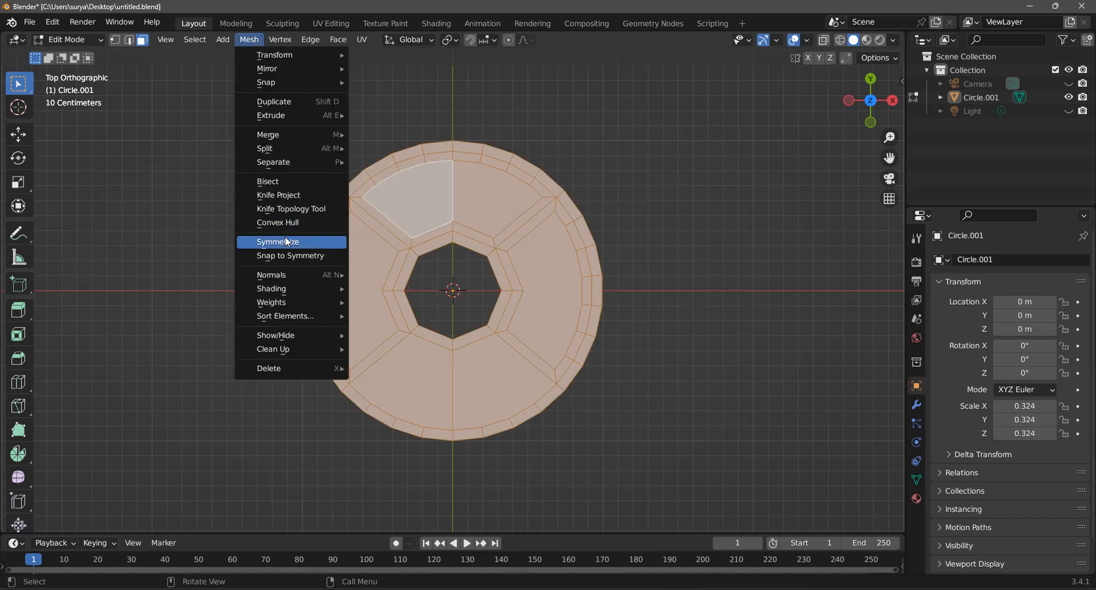
left_click(287, 242)
left_click(142, 503)
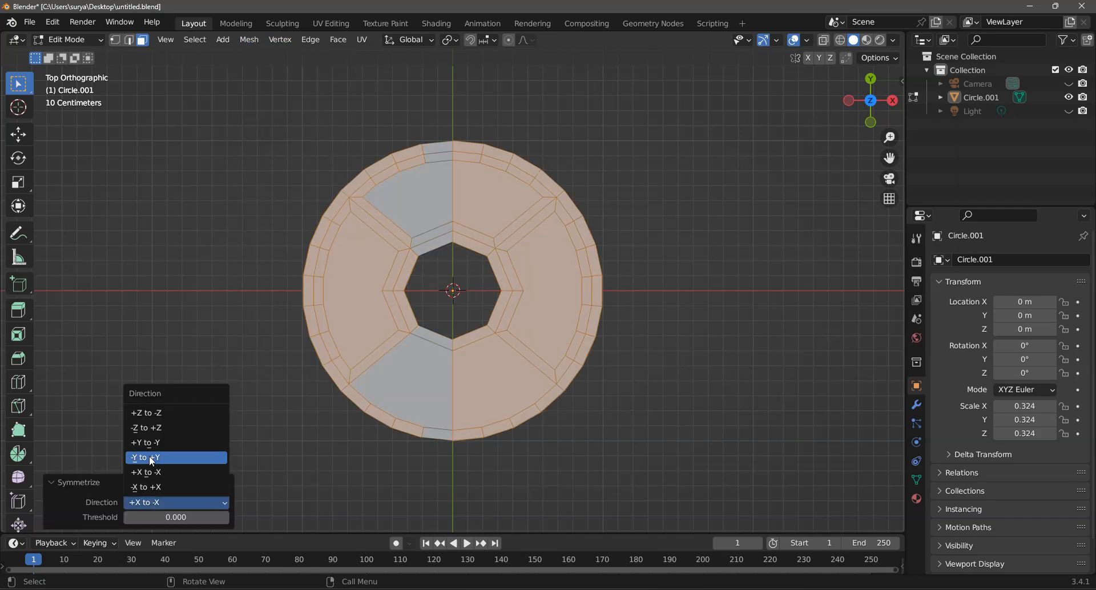
left_click(154, 444)
left_click(161, 240)
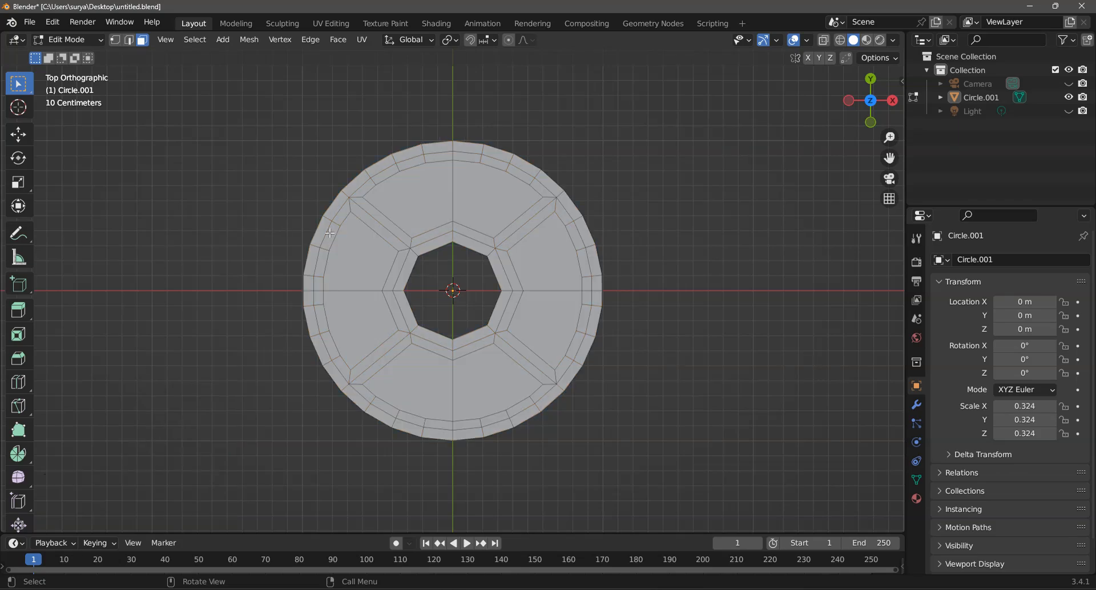
- Delete the large inner faces of all four sectors, leaving only the rim, spokes and hub ring
left_click(346, 293, "shift")
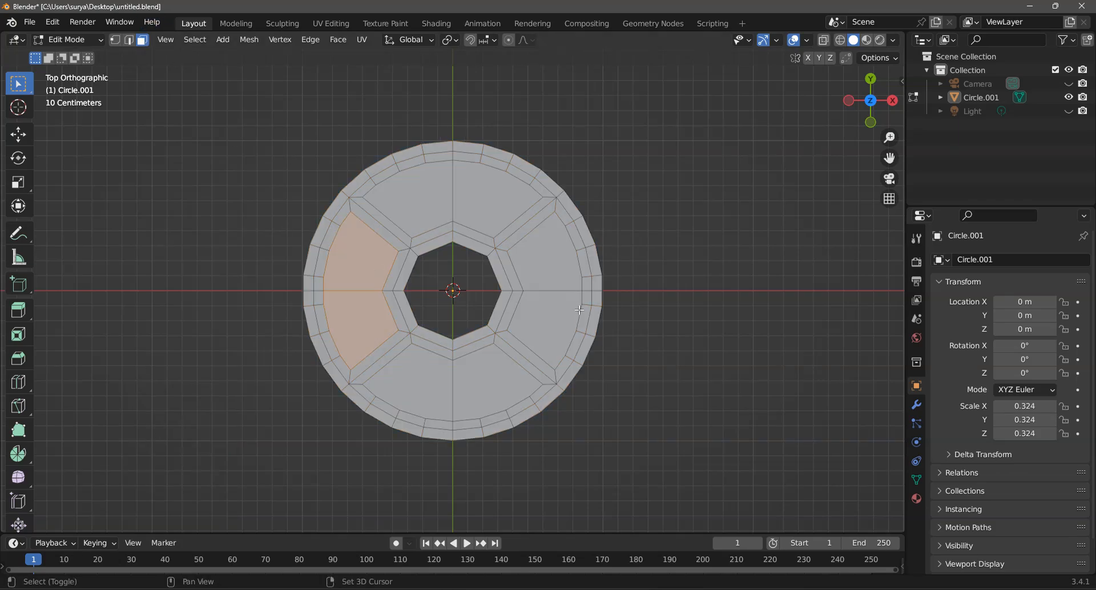
left_click(562, 306, "shift")
left_click_drag(496, 194, 427, 181, "shift")
left_click_drag(479, 384, 426, 372, "shift")
key("x")
left_click(438, 400)
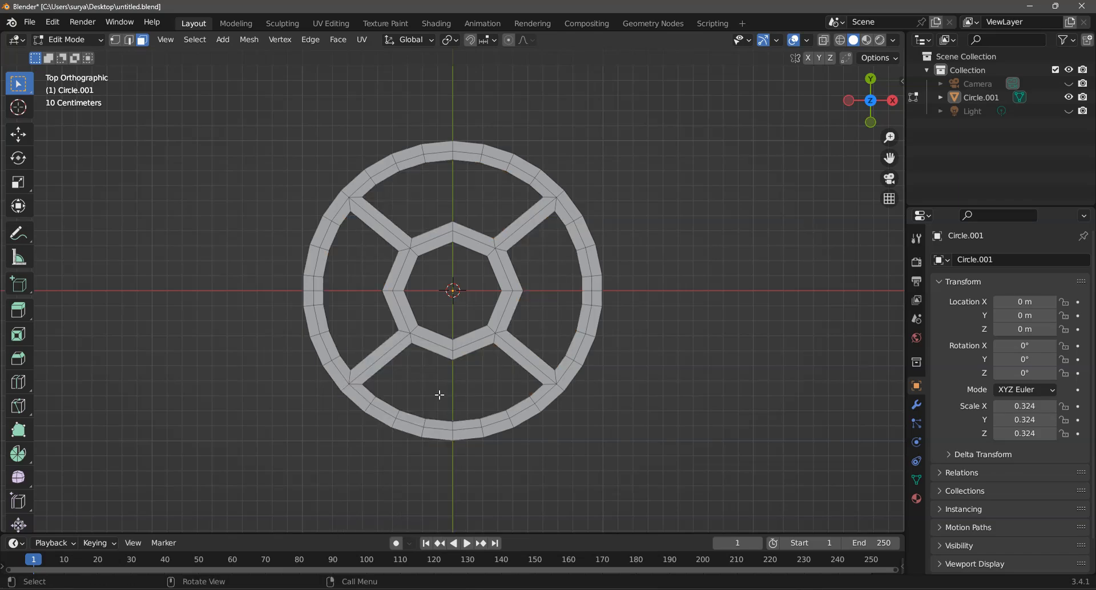
- Save the file and extrude all faces of the wheel mesh downward to give it thickness
scroll(577, 292, "down", 2)
scroll(577, 293, "up", 3)
middle_click_drag(577, 292, 534, 257)
key("ctrl+s")
left_click_drag(207, 139, 716, 485)
key("e")
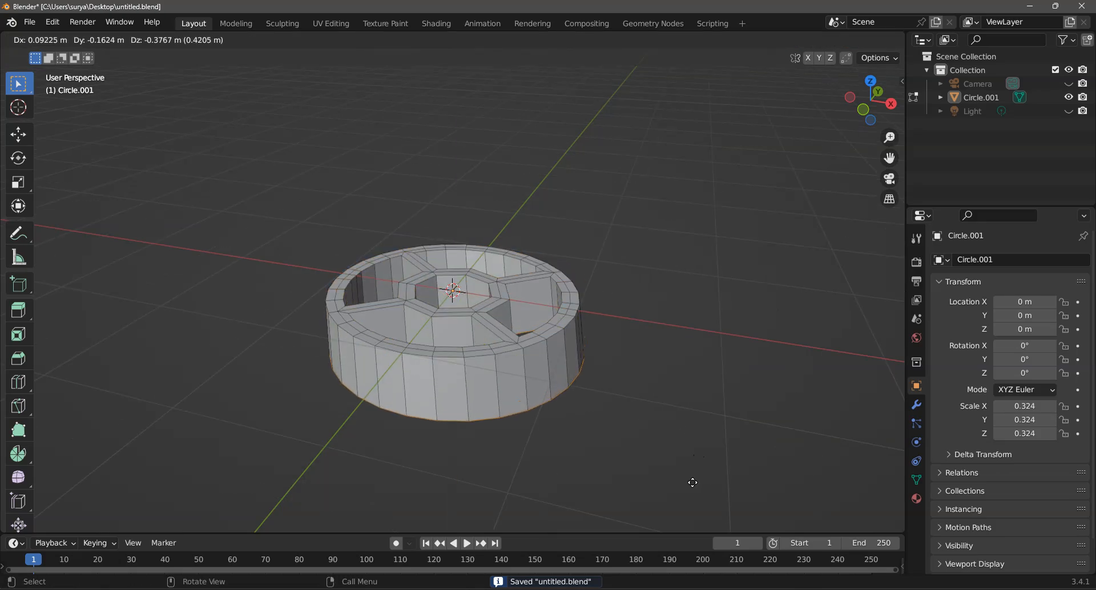
left_click(683, 455)
left_click(646, 265)
scroll(588, 355, "up", 2)
middle_click_drag(587, 356, 611, 335, "shift")
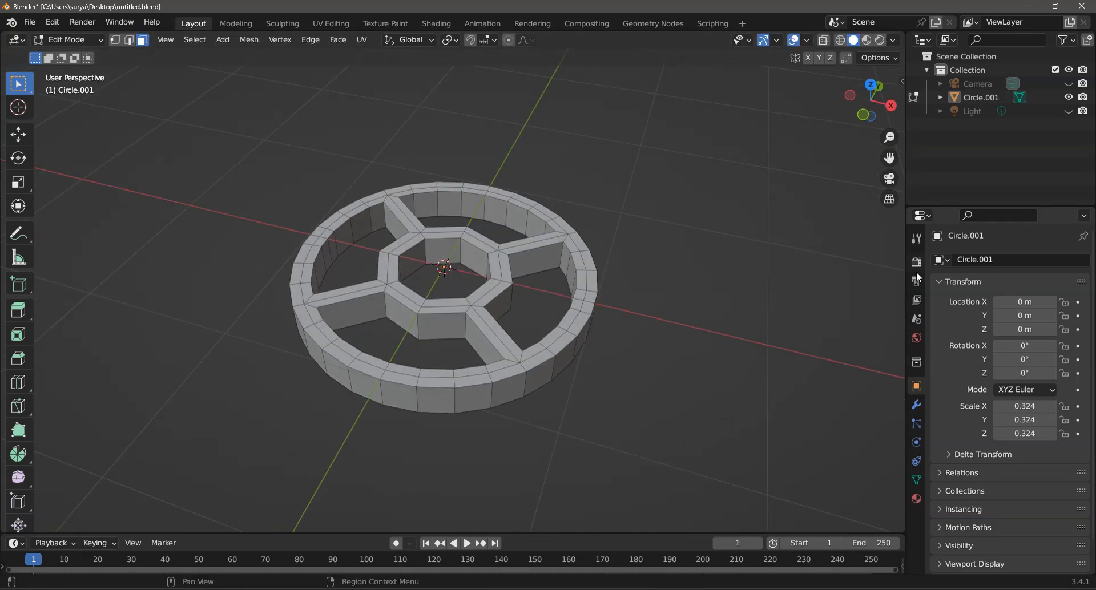
- Add a Subdivision Surface modifier to the wheel and set its viewport levels to 3
left_click(915, 406)
left_click(972, 259)
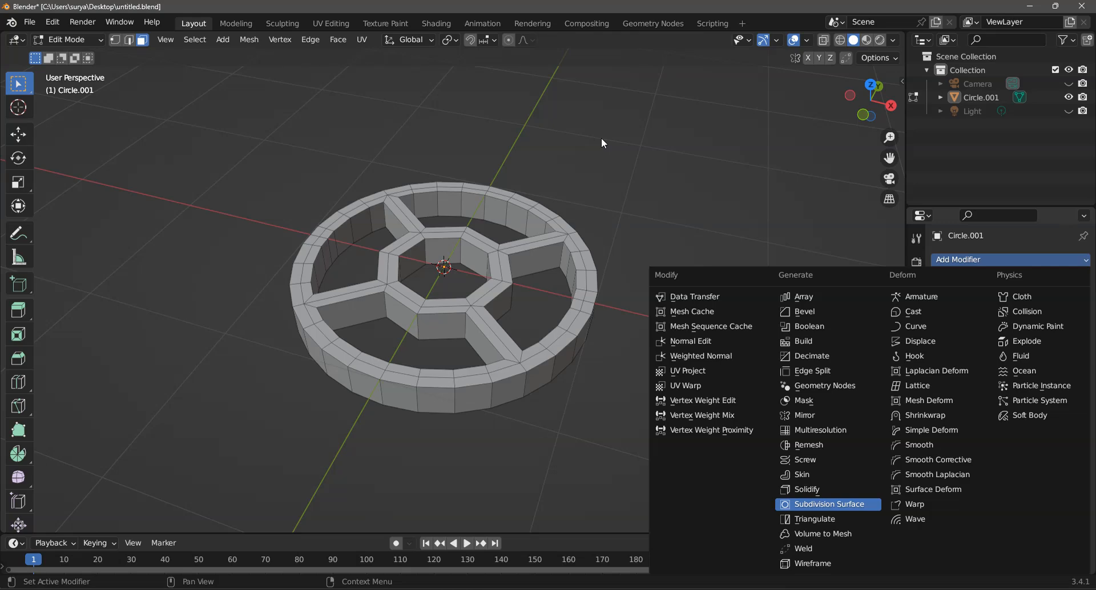
key("Return")
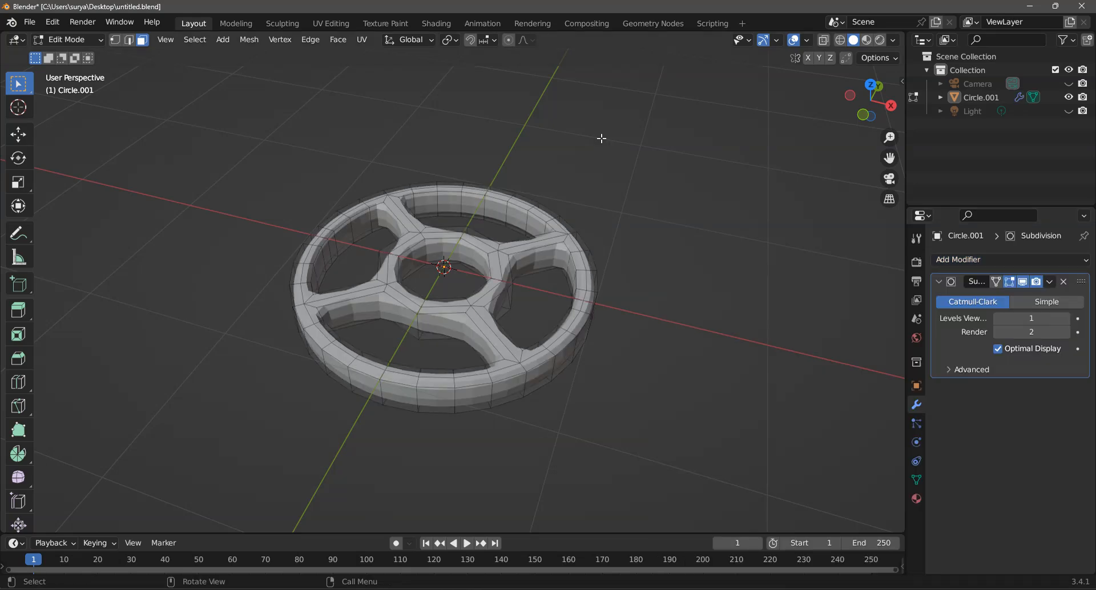
left_click(1032, 318)
type("3")
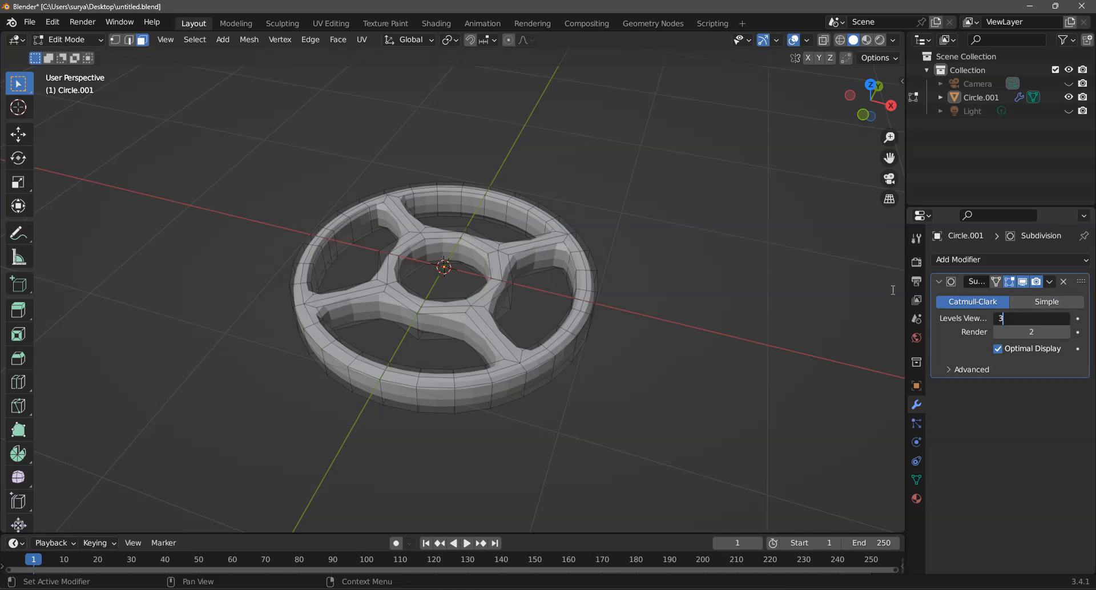
key("Return")
- Switch to Object Mode and apply smooth shading to the wheel
left_click(69, 40)
left_click(66, 53)
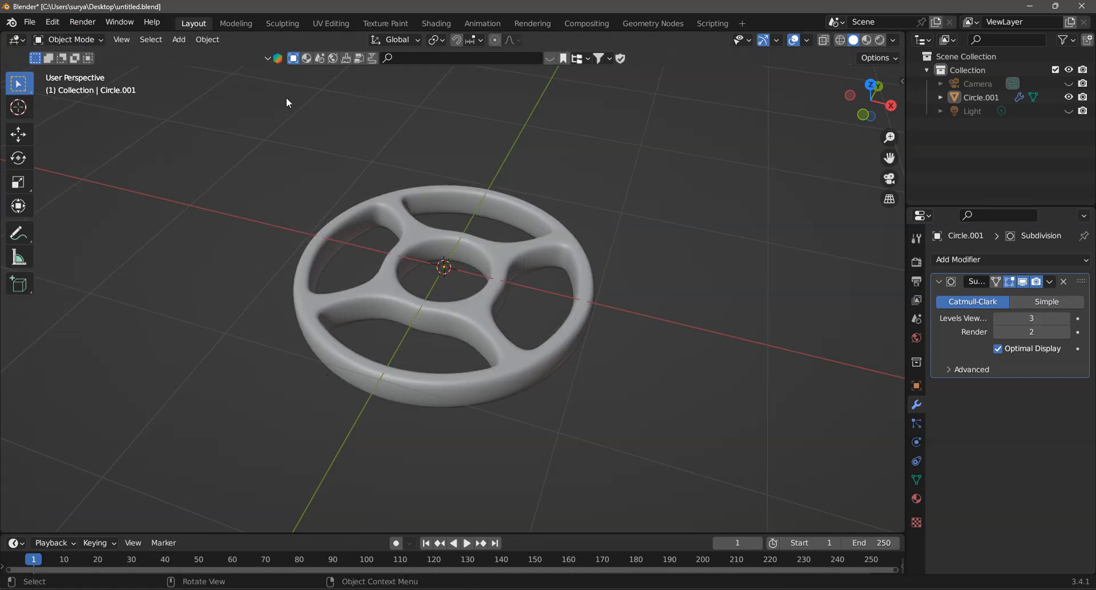
left_click(520, 252)
right_click(520, 253)
left_click(520, 253)
left_click(694, 257)
scroll(674, 277, "up", 2)
middle_click_drag(624, 324, 623, 297)
- In Edit Mode, add two evenly spaced loop cuts around the outer side wall of the rim
left_click(84, 41)
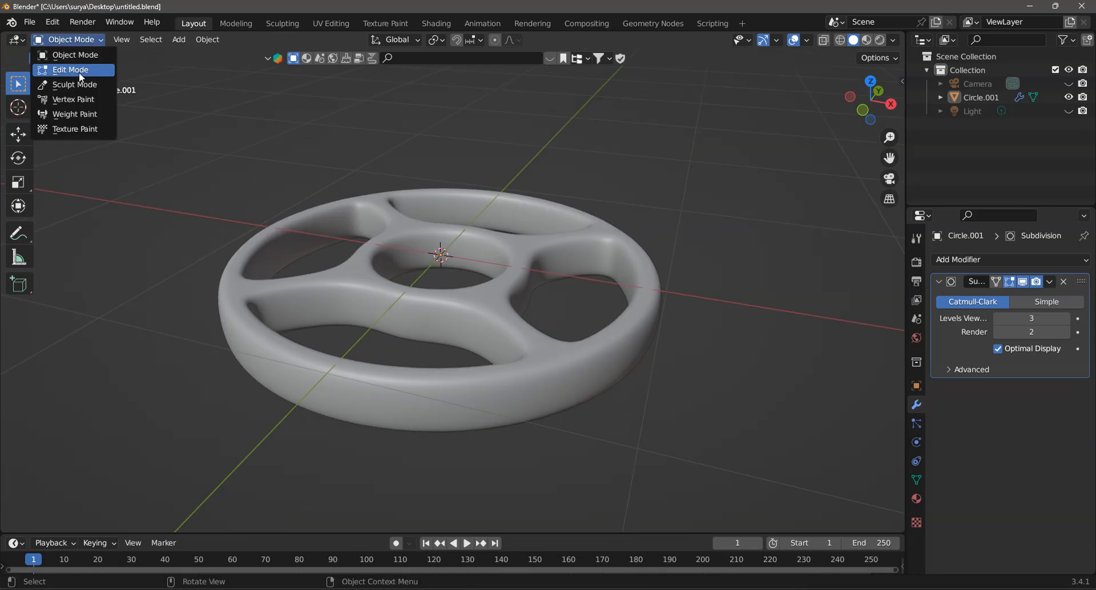
left_click(79, 71)
key("ctrl+r")
scroll(389, 407, "up", 1)
left_click(389, 407)
right_click(388, 408)
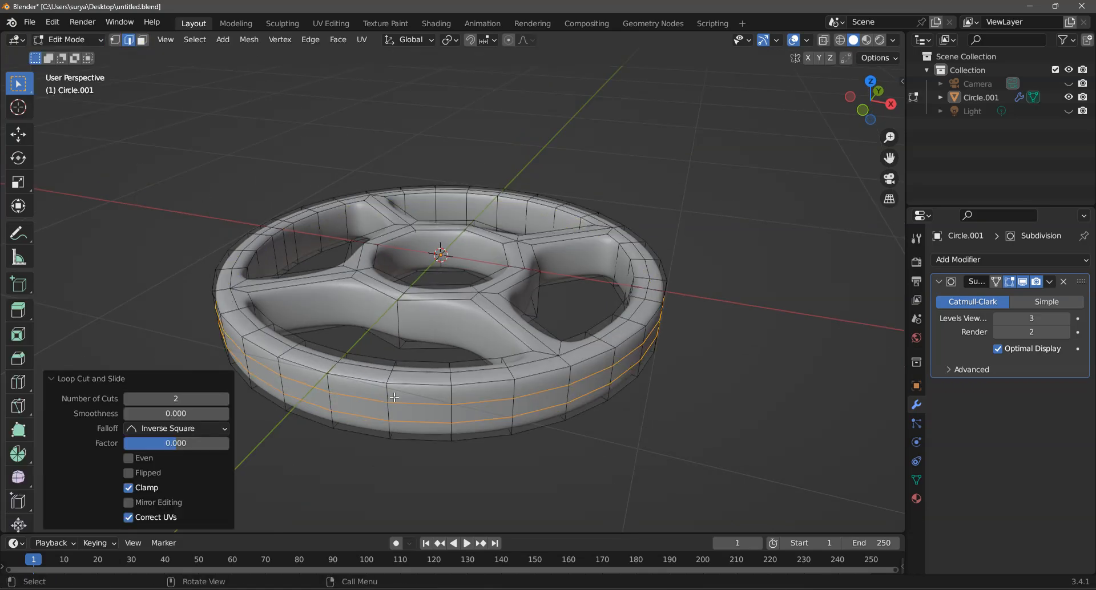
- Add two further single, centred loop cuts around the outer side wall of the rim
key("ctrl+r")
left_click(391, 390)
right_click(393, 389)
left_click(710, 444)
middle_click_drag(709, 442, 704, 417)
key("ctrl+r")
left_click(404, 374)
right_click(404, 374)
left_click(674, 439)
- Add two evenly spaced loop cuts around the inner wall of the -Y sector opening
middle_click_drag(653, 352, 653, 388)
key("ctrl+r")
scroll(389, 326, "up", 1)
left_click(389, 326)
right_click(389, 326)
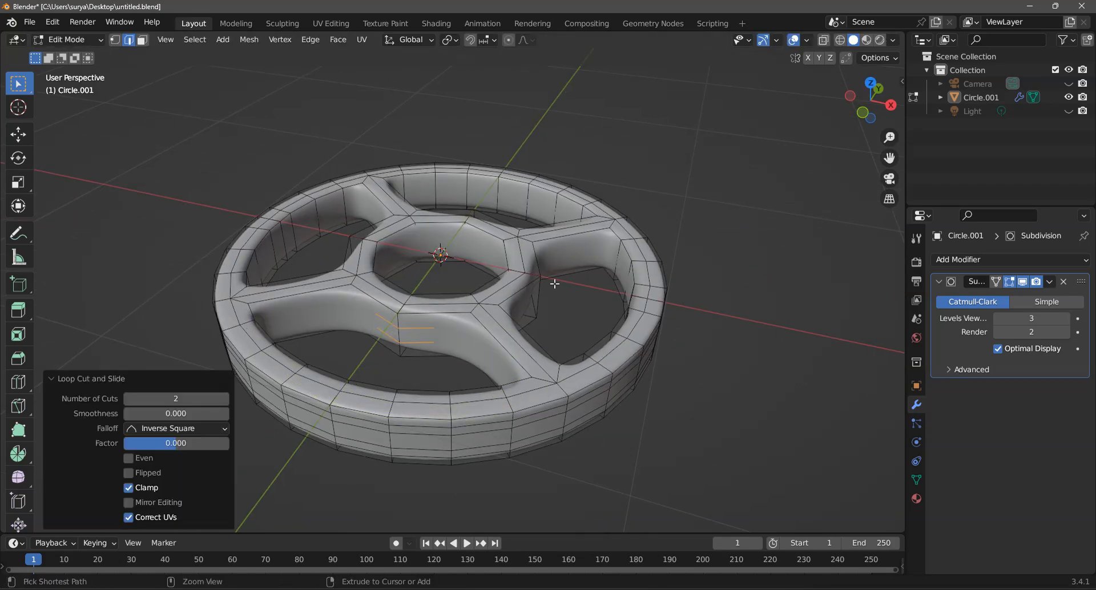
- Add single loop cuts near the upper and lower edges of the -Y sector opening's inner wall
key("ctrl+r")
left_click(398, 318)
right_click(398, 318)
key("ctrl+r")
left_click(402, 351)
right_click(402, 351)
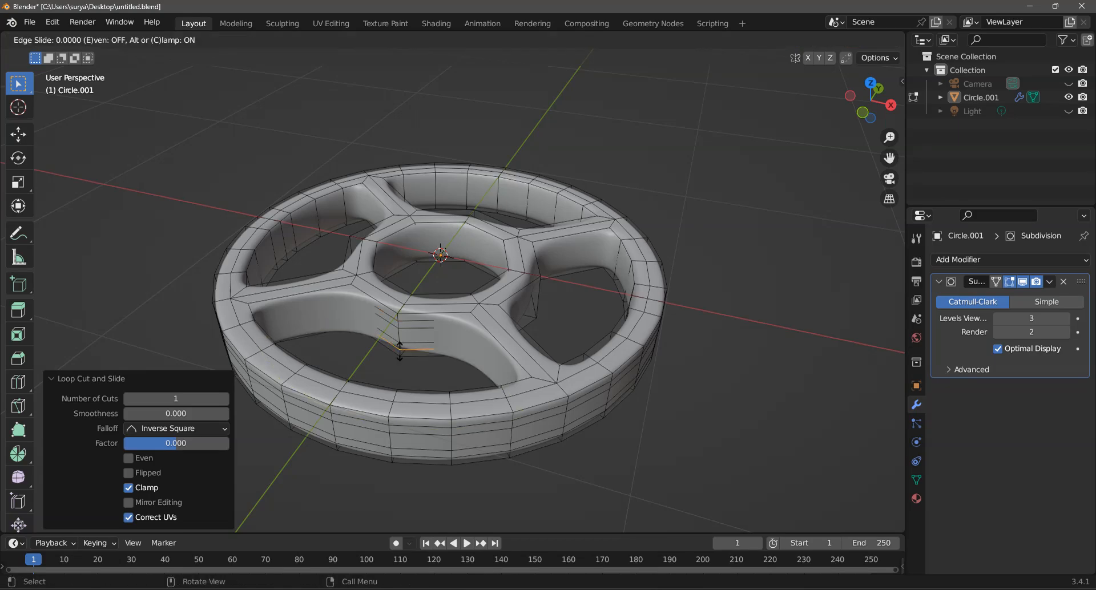
left_click(777, 341)
- Add two middle loop cuts and single loops near the upper and lower edges around the +X sector opening's inner wall
key("ctrl+r")
scroll(537, 301, "up", 1)
left_click(537, 301)
right_click(536, 301)
middle_click_drag(541, 295, 485, 297)
key("ctrl+r")
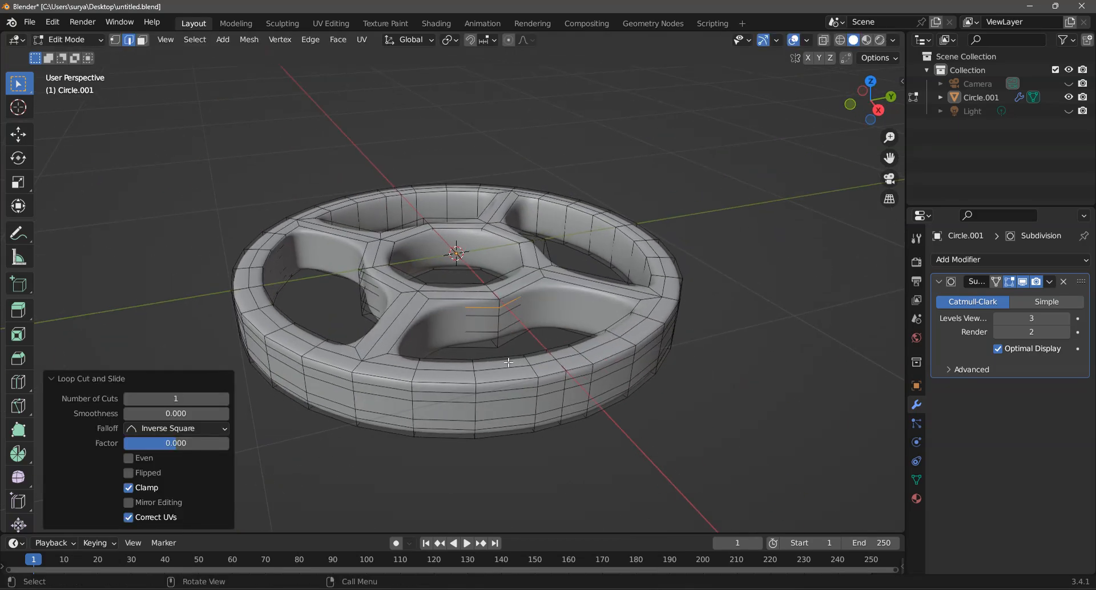
left_click(502, 347)
right_click(499, 338)
left_click(825, 319)
- Add two middle loop cuts and single supporting loops near the edges around the +Y sector opening's inner wall
middle_click_drag(825, 319, 514, 339)
key("ctrl+r")
scroll(484, 339, "up", 1)
scroll(484, 339, "down", 1)
left_click(484, 339)
right_click(484, 340)
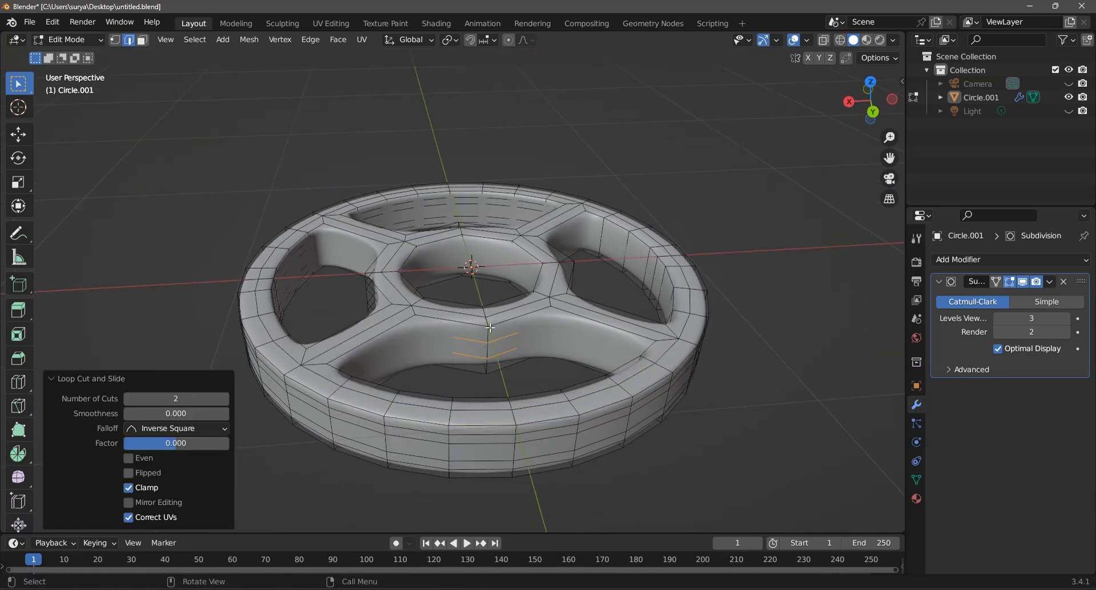
key("ctrl+r")
left_click(488, 366)
right_click(487, 365)
left_click(854, 304)
- Add two evenly spaced loop cuts around the inner wall of the -X sector opening
middle_click_drag(741, 351, 656, 346)
key("ctrl+r")
scroll(538, 326, "up", 1)
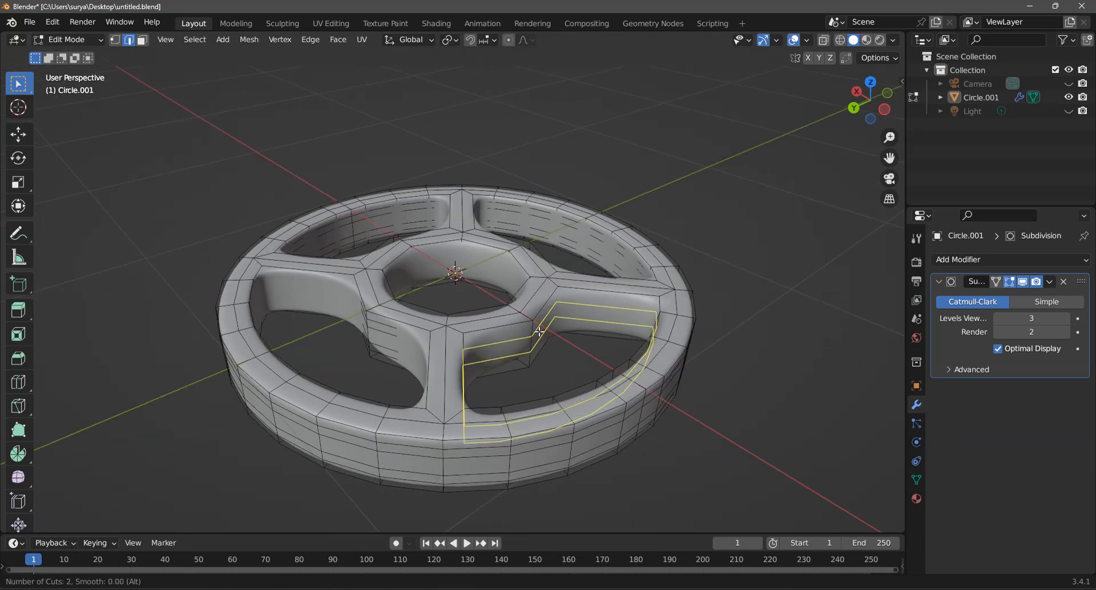
left_click(534, 326)
right_click(534, 325)
- Add single loop cuts near the upper and lower edges of the -X sector opening's inner wall
key("ctrl+r")
left_click(540, 329)
right_click(542, 332)
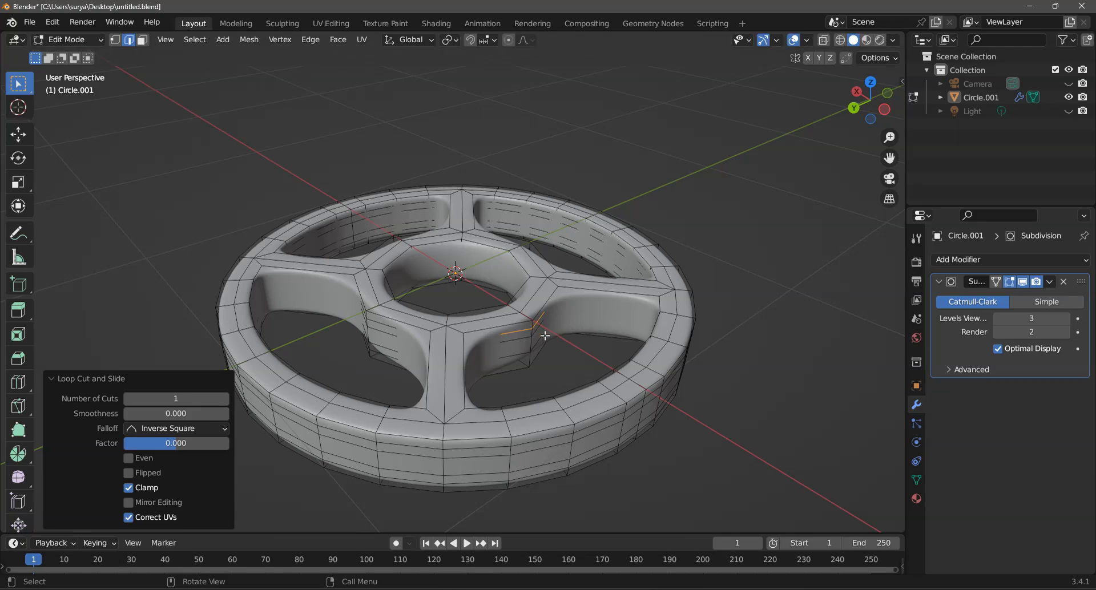
key("ctrl+r")
left_click(530, 360)
right_click(607, 359)
left_click(657, 311)
- Add two evenly spaced loop cuts around the inner wall of the central hub hole
scroll(661, 301, "down", 2)
middle_click_drag(662, 302, 690, 315)
scroll(687, 322, "up", 2)
key("ctrl+r")
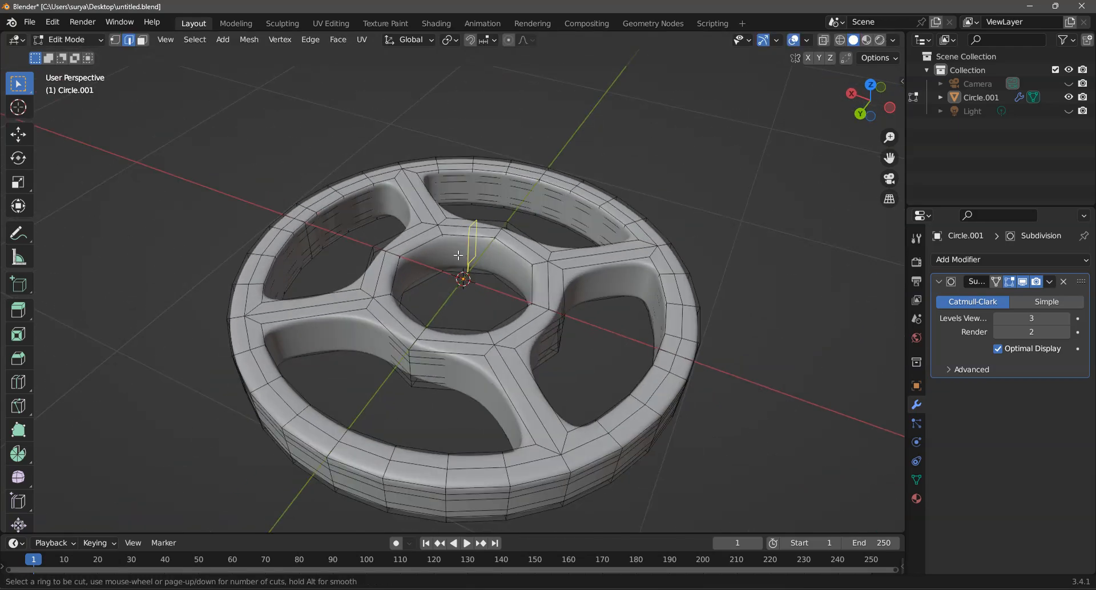
scroll(450, 255, "up", 1)
left_click(450, 255)
right_click(449, 254)
- Add single loop cuts near the hub hole's upper and lower edges, hiding the subdivision preview in the viewport to reach the lower one
key("ctrl+r")
left_click(449, 242)
right_click(450, 246)
key("ctrl+r")
right_click(556, 330)
left_click(1022, 282)
key("ctrl+r")
left_click(443, 263)
right_click(444, 263)
left_click(820, 262)
- Add three loop cuts across the spoke between -X and -Y and turn the subdivision's viewport display back on
middle_click_drag(819, 262, 799, 264)
key("ctrl+r")
scroll(606, 274, "up", 2)
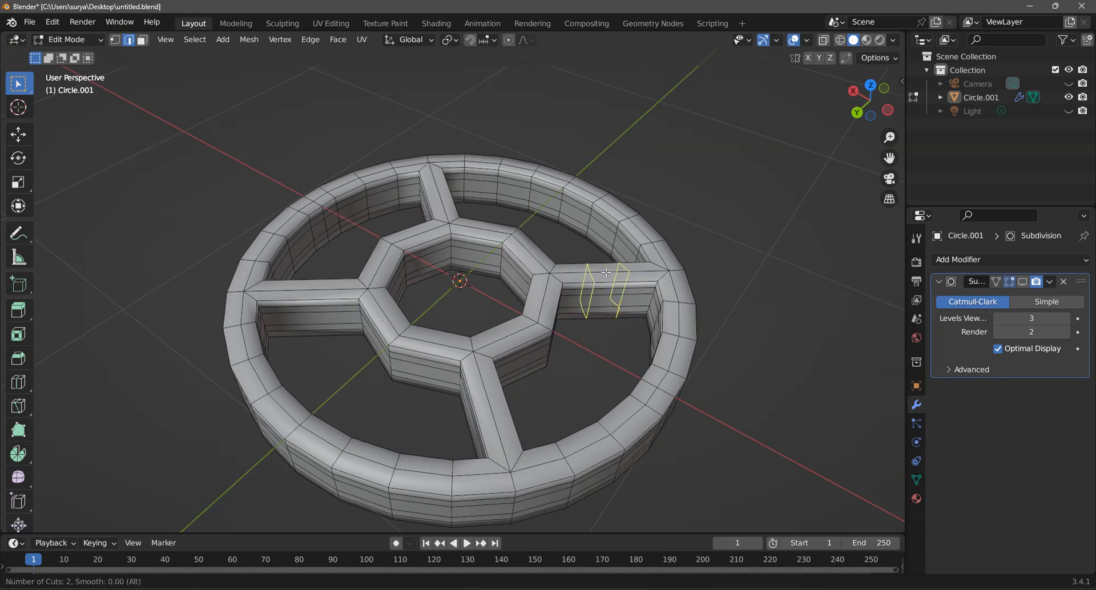
left_click(606, 273)
right_click(607, 273)
left_click(1022, 282)
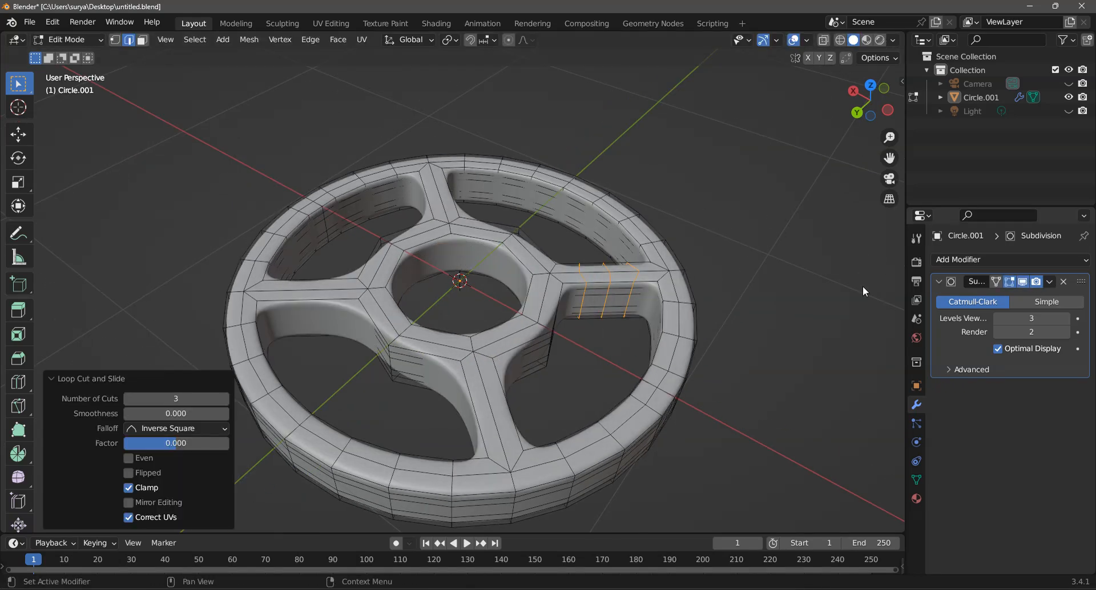
- Return to Object Mode and examine the smoothed rim, spokes and hub from several angles
left_click(67, 39)
left_click(75, 49)
scroll(628, 200, "down", 3)
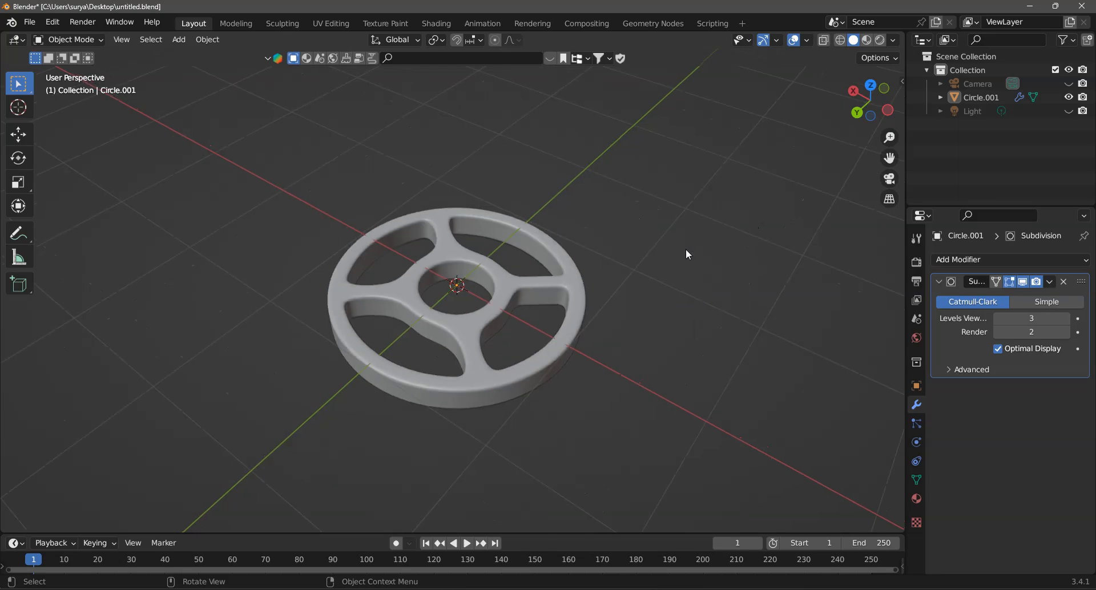
middle_click_drag(558, 325, 566, 354)
scroll(549, 318, "up", 3)
middle_click_drag(550, 319, 548, 286)
key("Tab")
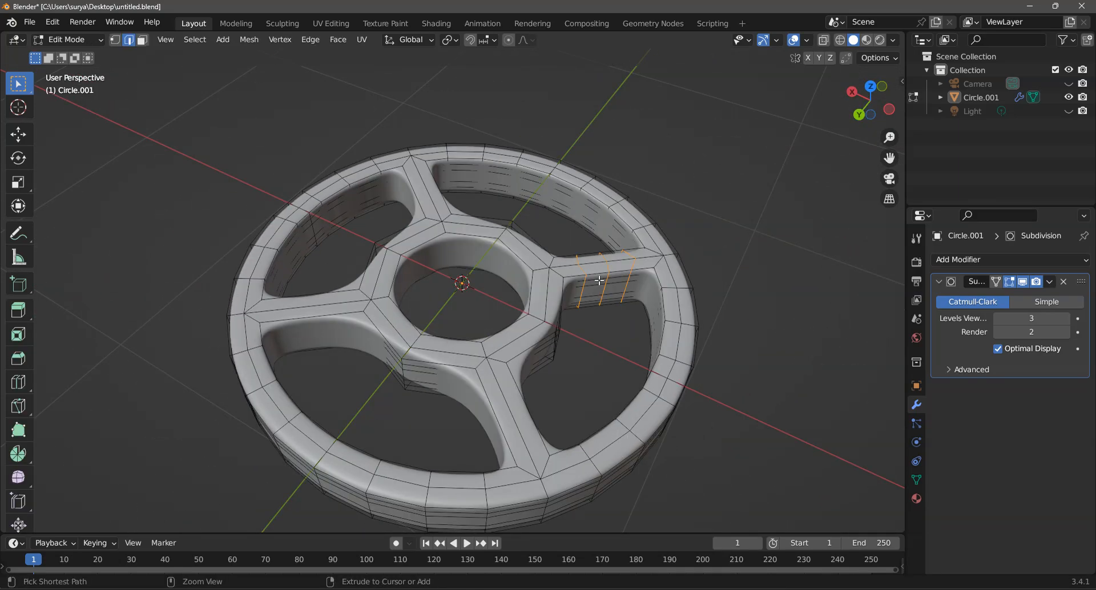
scroll(599, 284, "down", 3)
left_click(64, 39)
left_click(48, 55)
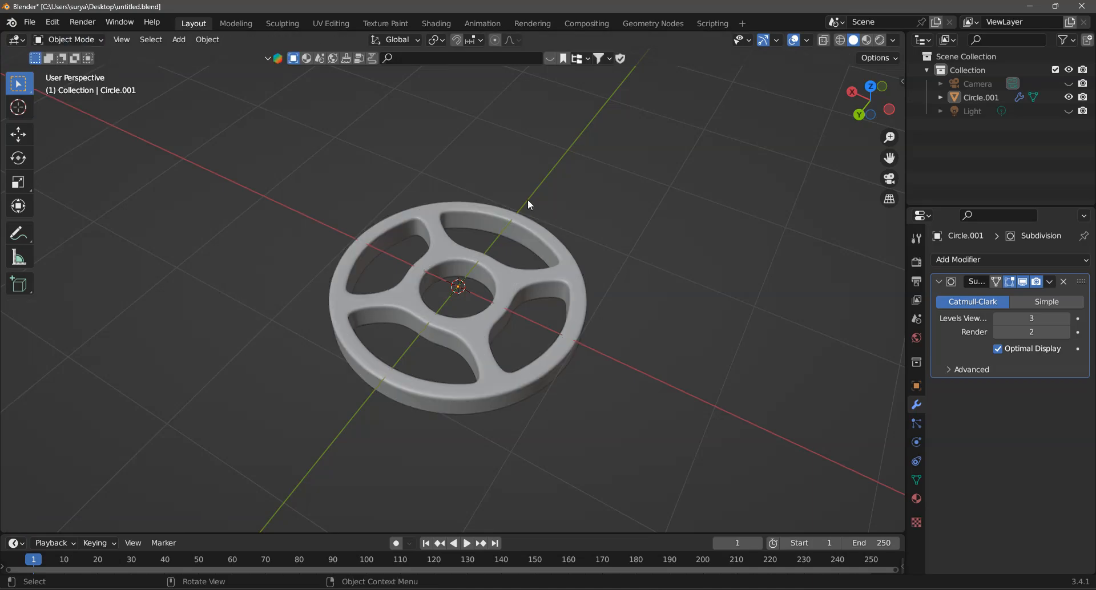
scroll(569, 308, "up", 2)
middle_click_drag(570, 308, 509, 224)
scroll(567, 277, "up", 2)
scroll(514, 223, "down", 5)
scroll(514, 242, "up", 2)
- View the scene through the camera and select the wheel
key("KP_0")
scroll(503, 300, "up", 4)
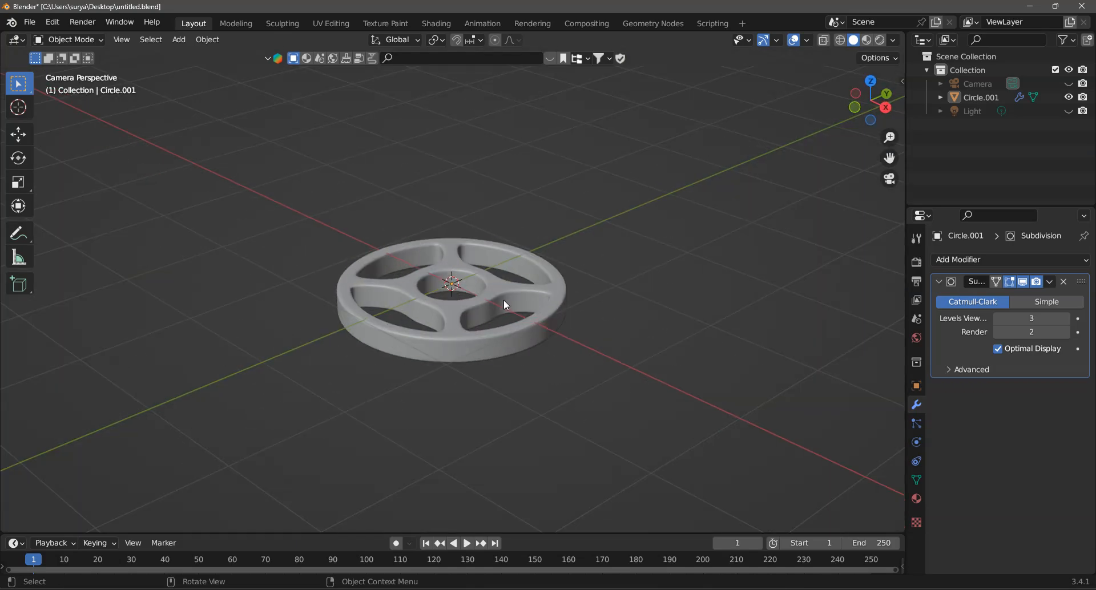
left_click(503, 300)
scroll(506, 308, "down", 3)
scroll(516, 336, "down", 2)
- Try to rotate the wheel freehand by about 85° around the global X axis
key("r")
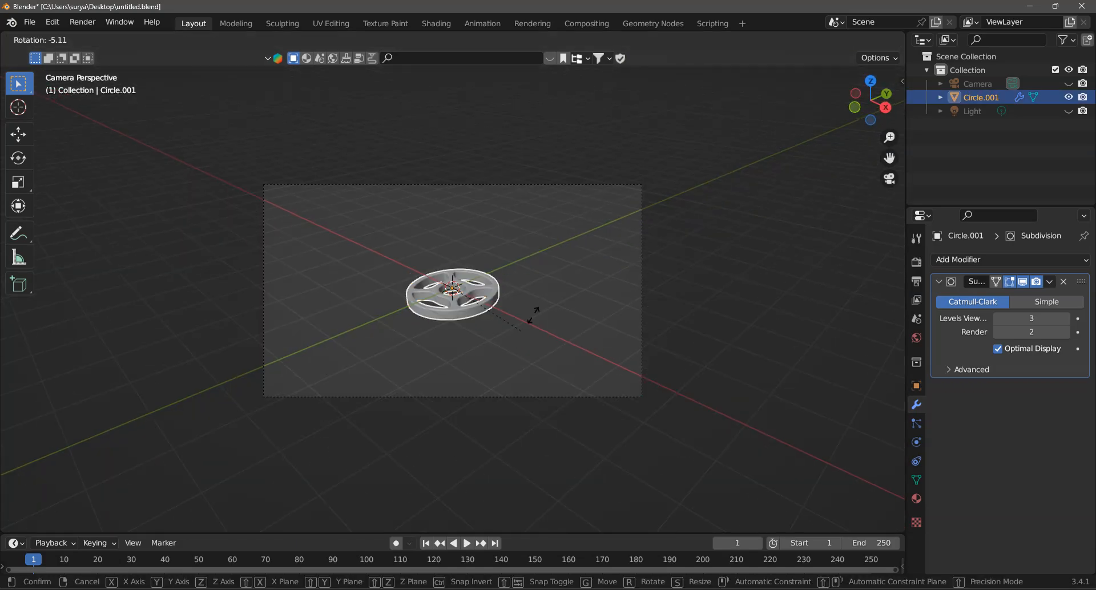
key("x")
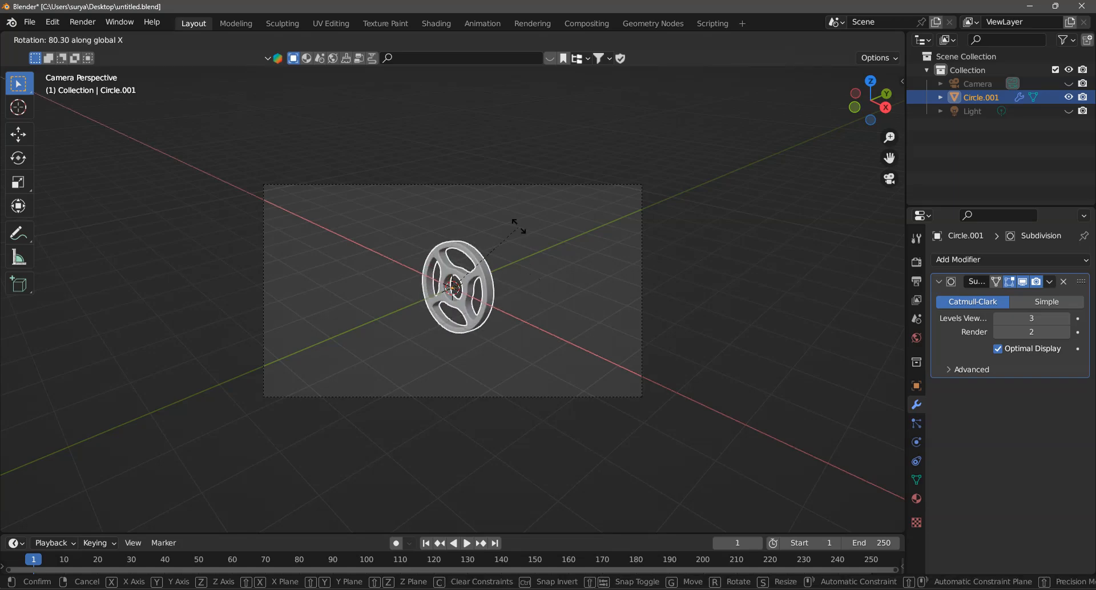
left_click(505, 229)
scroll(512, 350, "up", 2)
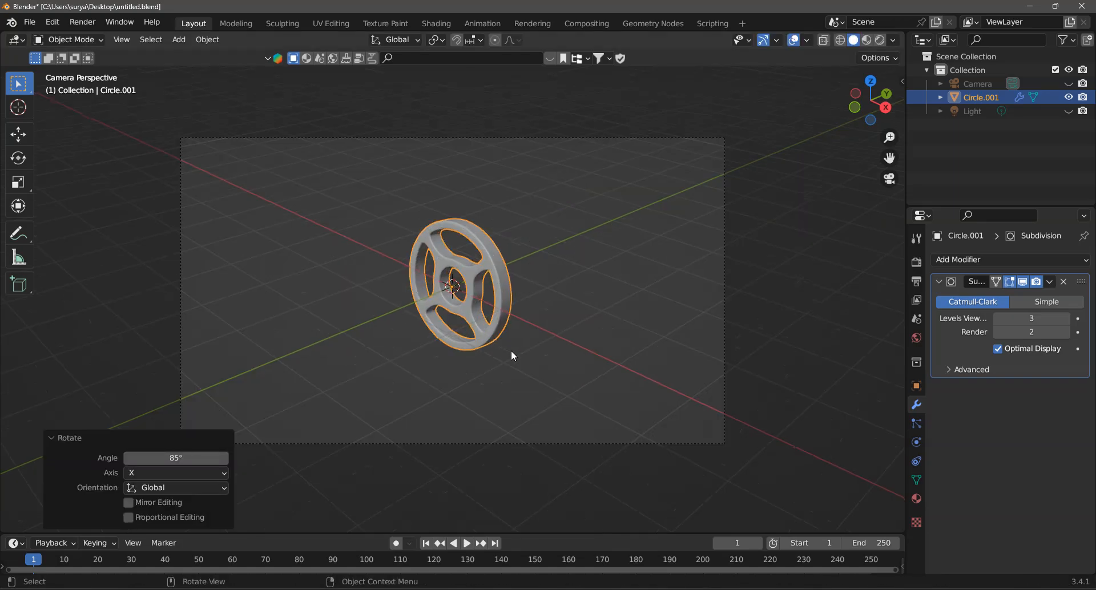
left_click(545, 348)
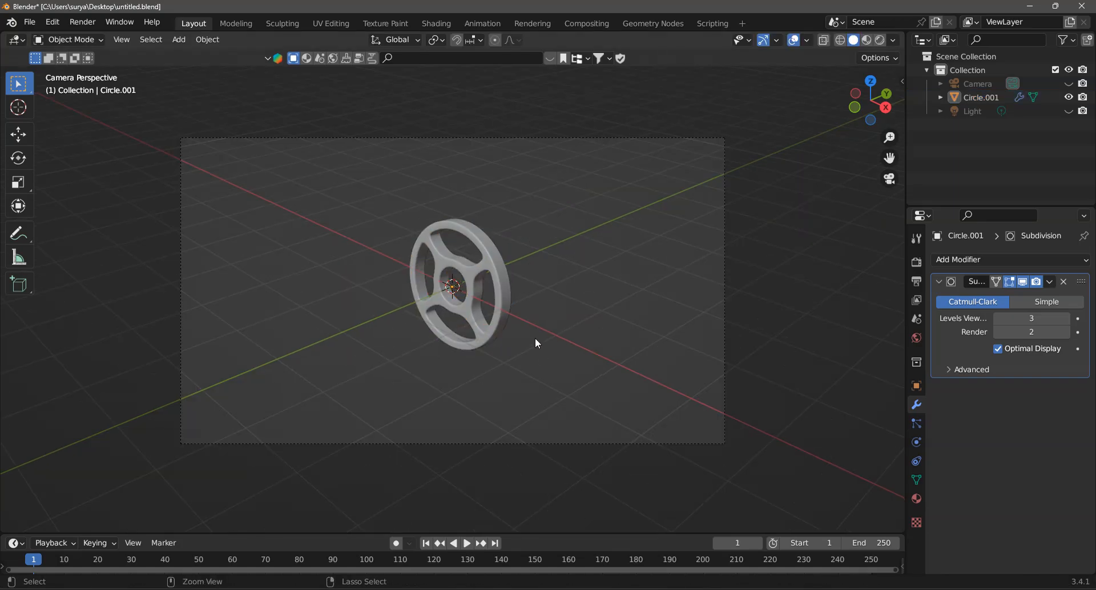
key("ctrl+z")
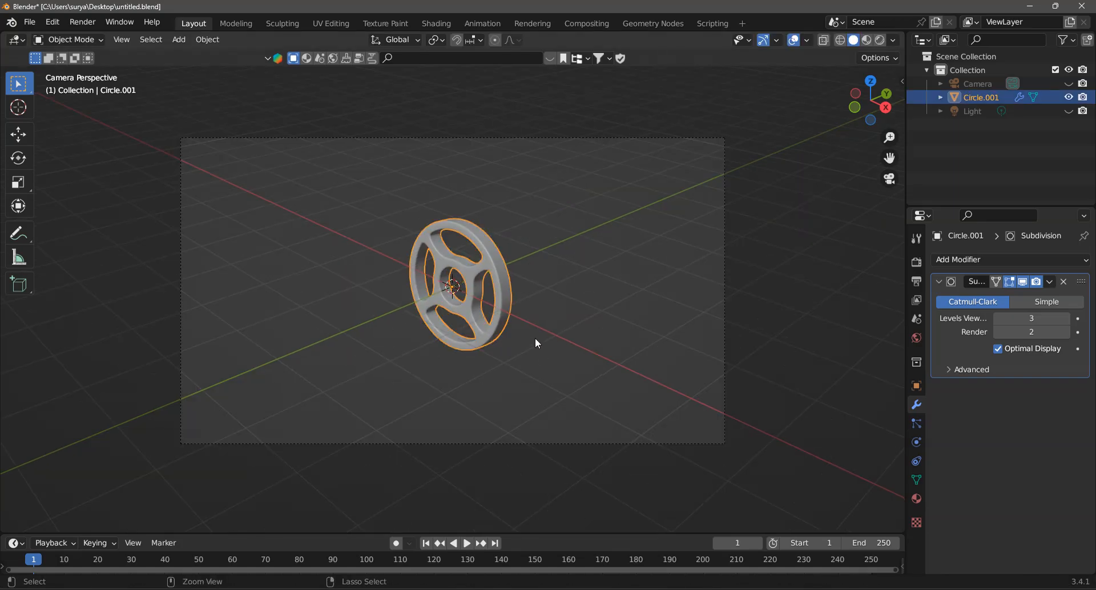
key("ctrl+z")
- Rotate the wheel 90° around the global X axis and scale it up uniformly by about 1.58
type("rx90")
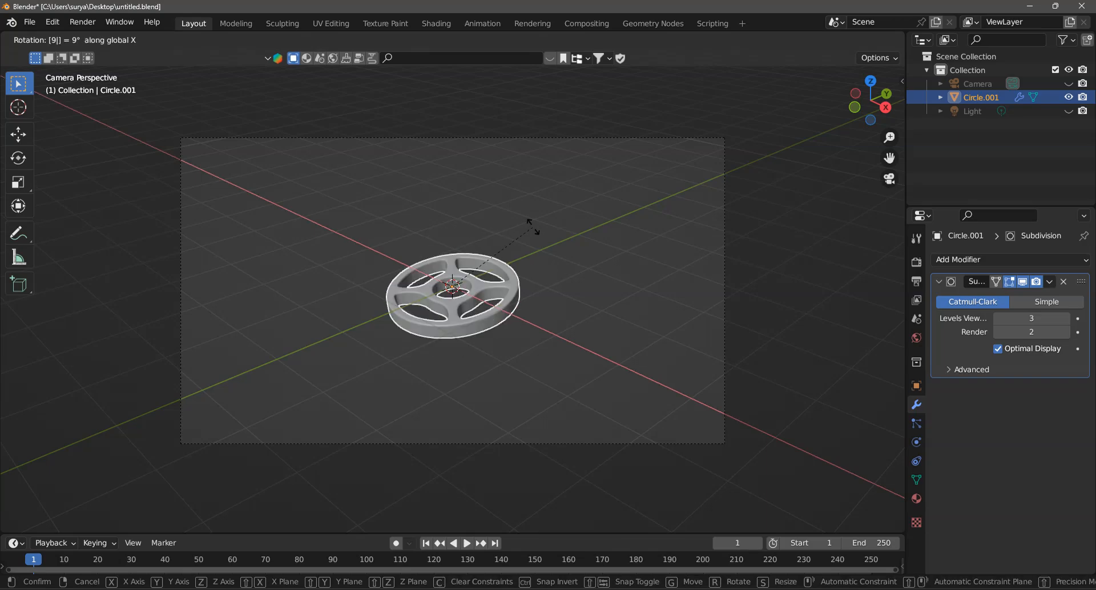
key("Return")
left_click(507, 317)
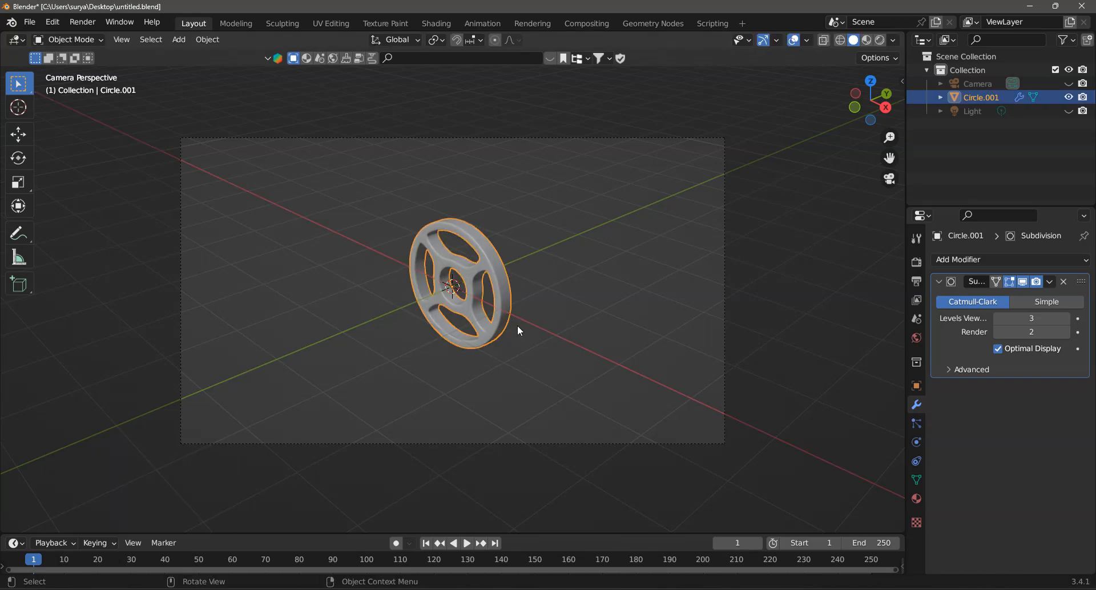
key("s")
left_click(570, 341)
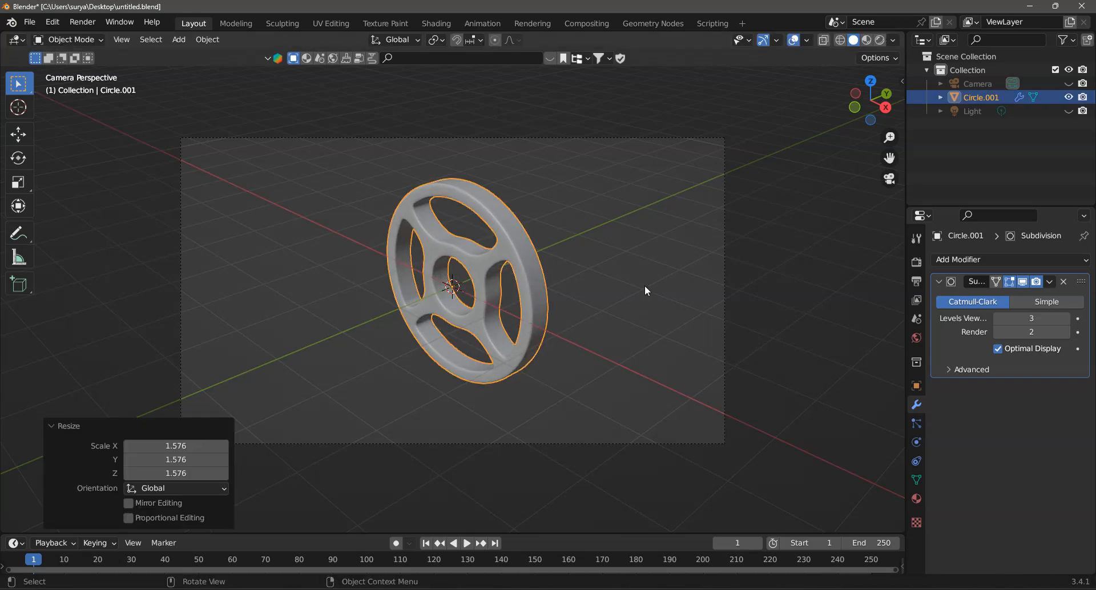
- Move the wheel slightly toward the left side of the camera frame and save the file
left_click(628, 275)
key("ctrl+s")
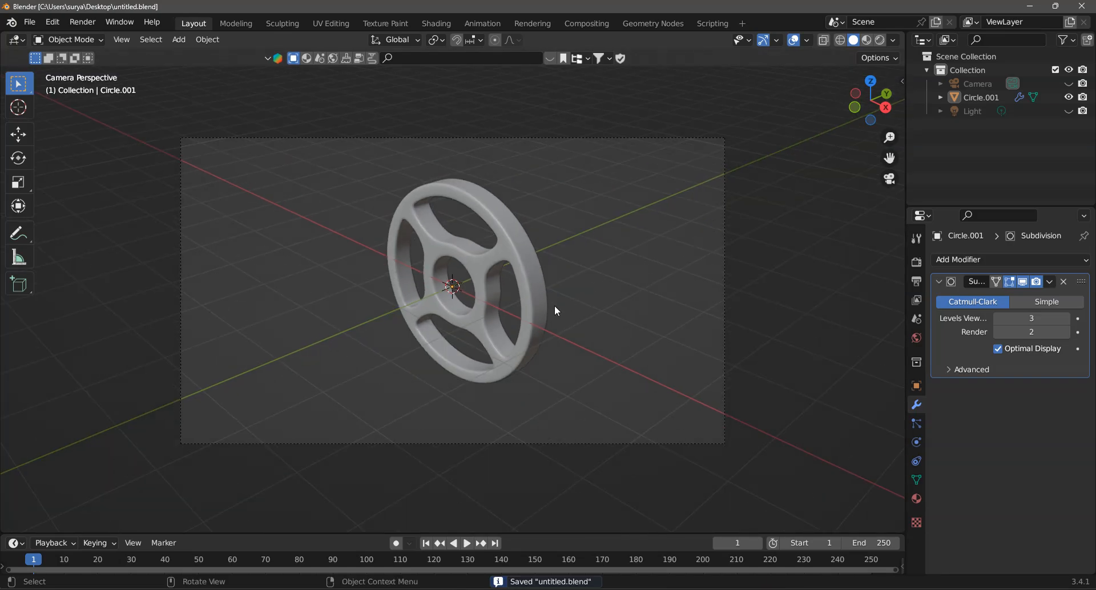
left_click(546, 308)
key("g")
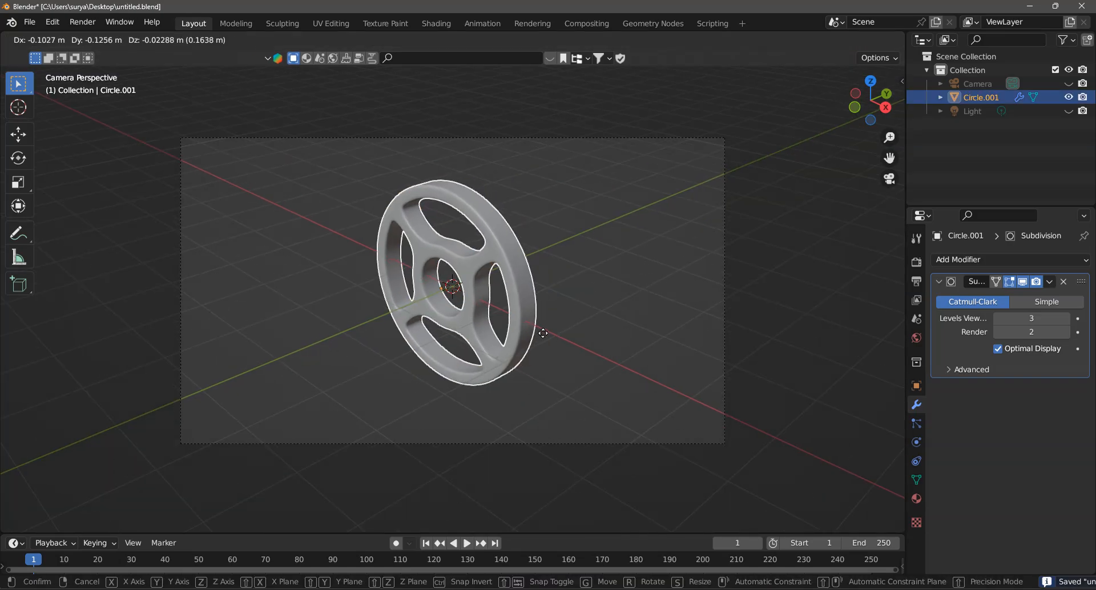
left_click(546, 336)
left_click(545, 335)
left_click(498, 258)
key("ctrl+s")
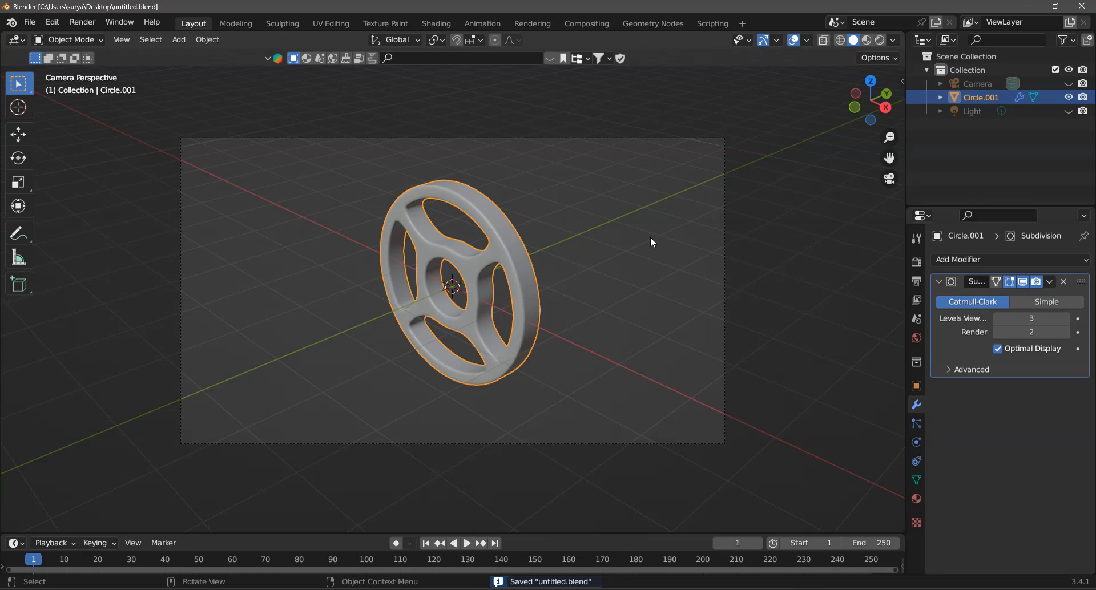
left_click(636, 250)
scroll(636, 250, "up", 1)
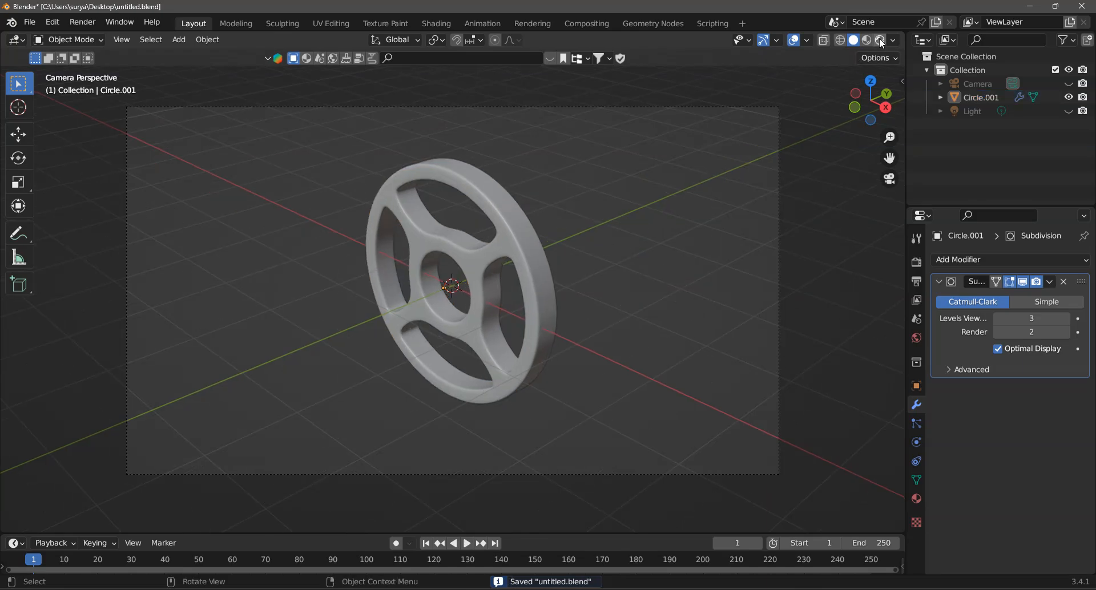
- Switch the viewport lighting to MatCap and apply the glossy red MatCap to the wheel
left_click(894, 40)
left_click(882, 129)
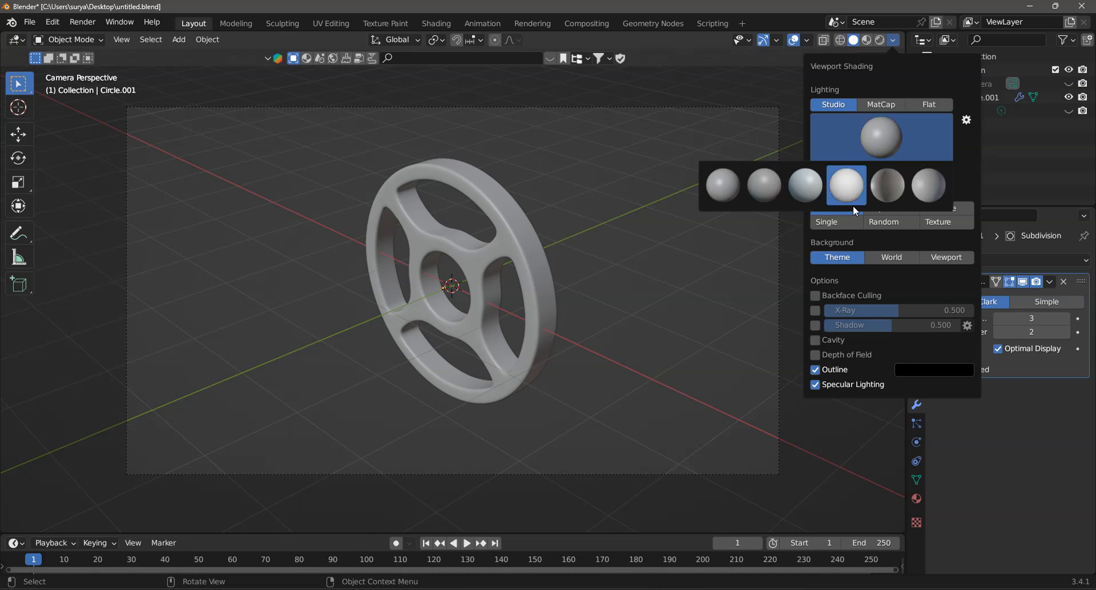
left_click(881, 105)
left_click(882, 137)
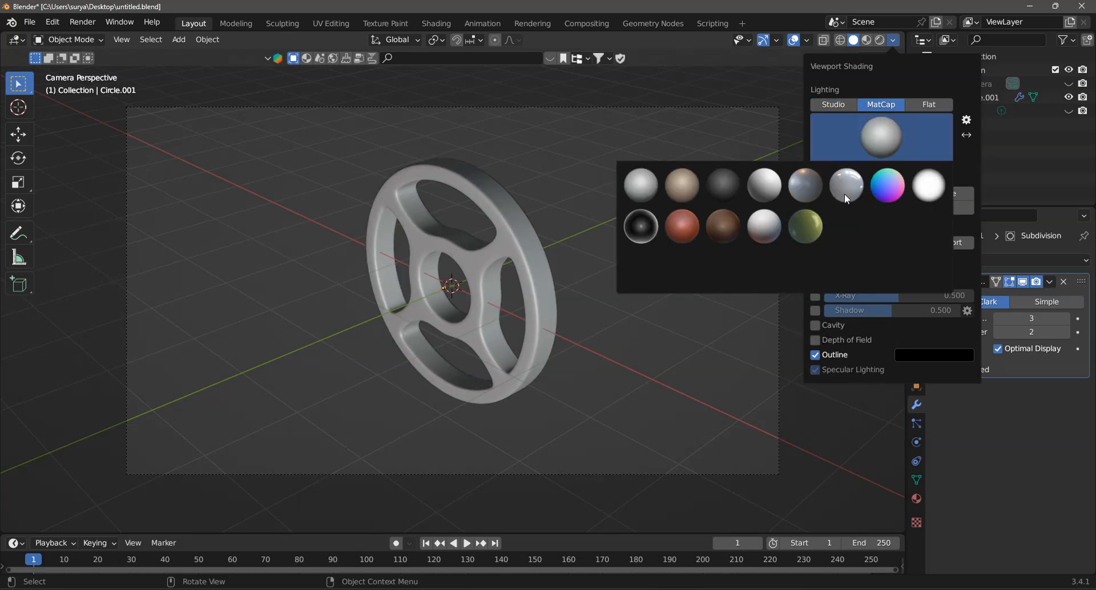
left_click(892, 230)
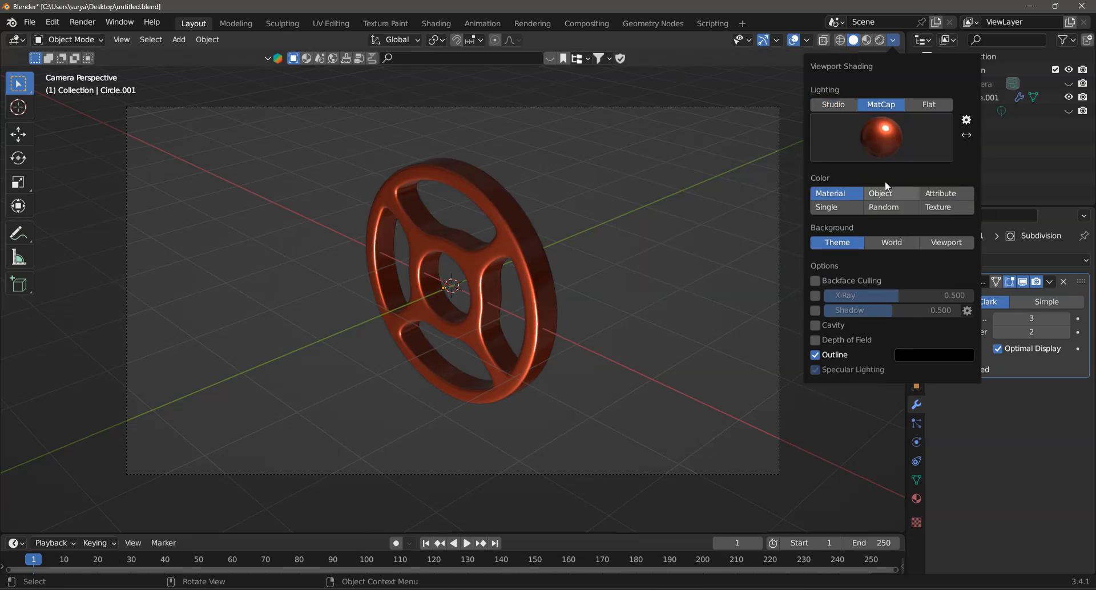
- Try the dark grey metallic MatCap, replacing it with the shiny chrome-like MatCap that has a ring-shaped highlight
left_click(882, 137)
left_click(804, 189)
left_click(878, 138)
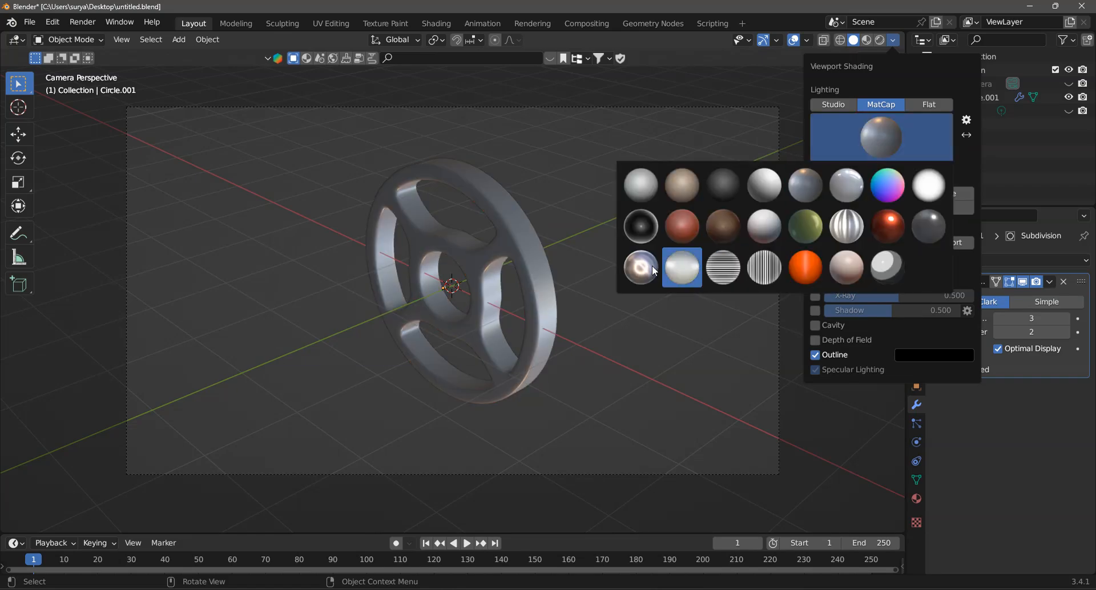
left_click(645, 267)
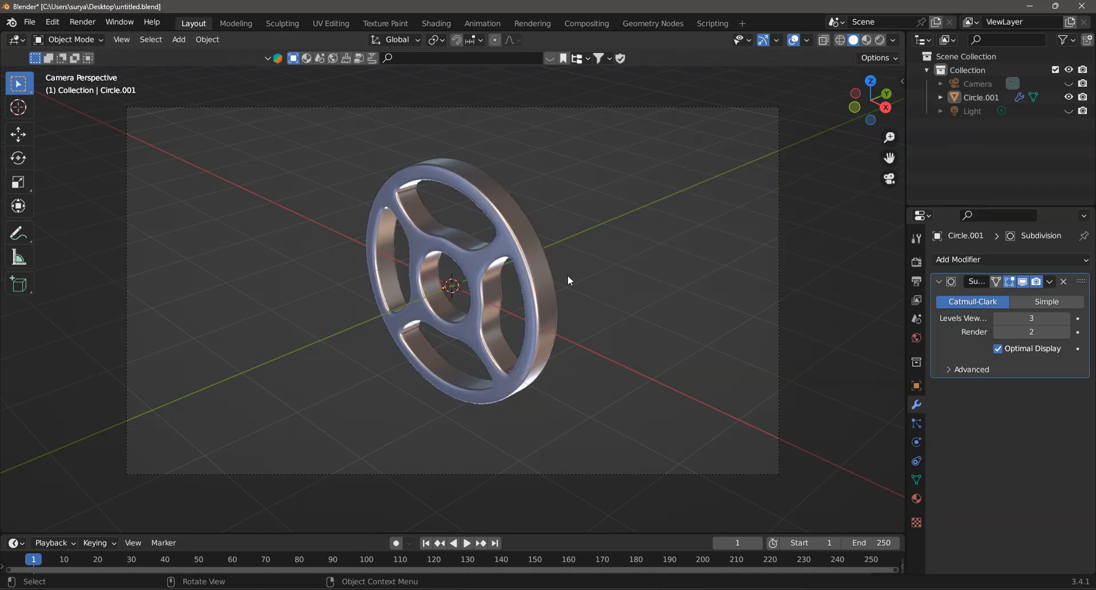
- Replace the chrome-like MatCap with the beige one and finally with the dark grey metallic one, keeping the camera view
scroll(605, 257, "up", 5)
middle_click_drag(542, 289, 588, 276)
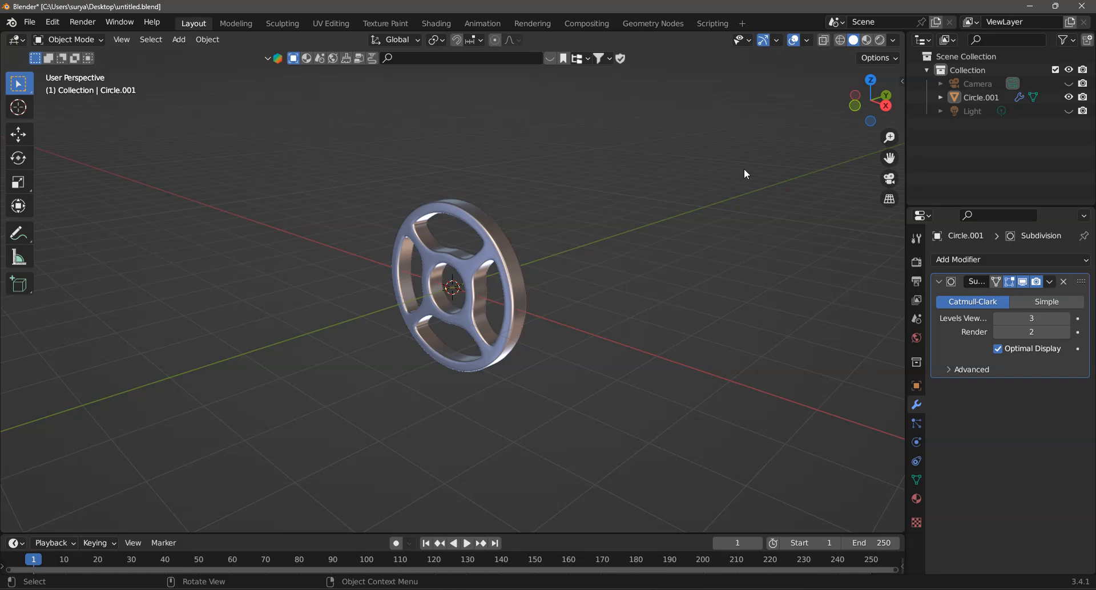
key("KP_0")
scroll(742, 160, "down", 3)
scroll(722, 184, "up", 2)
left_click(893, 40)
left_click(881, 137)
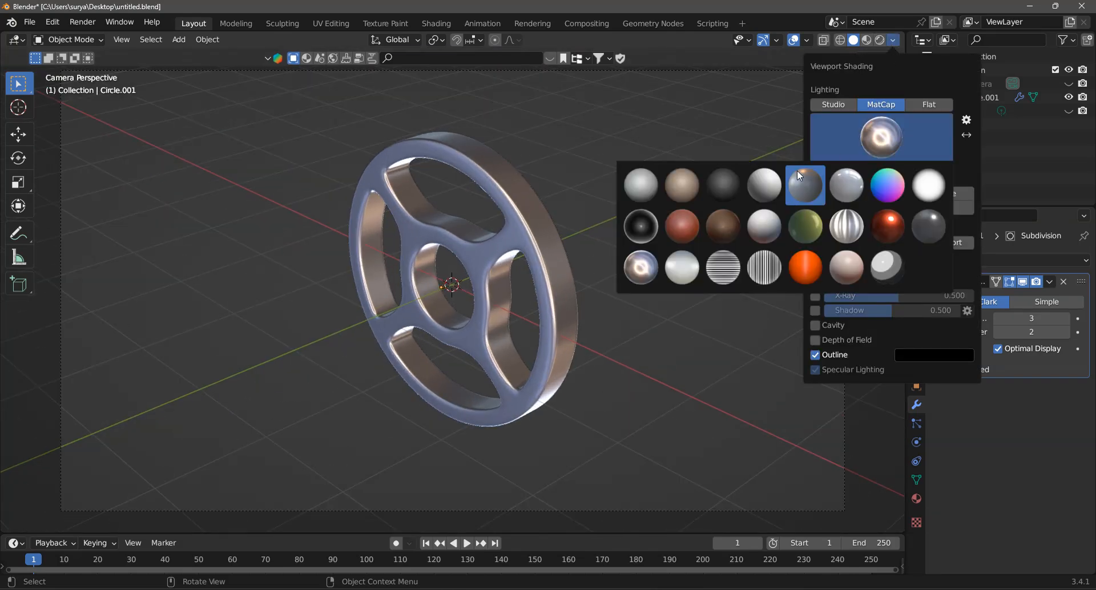
left_click(685, 186)
left_click(882, 137)
left_click(804, 188)
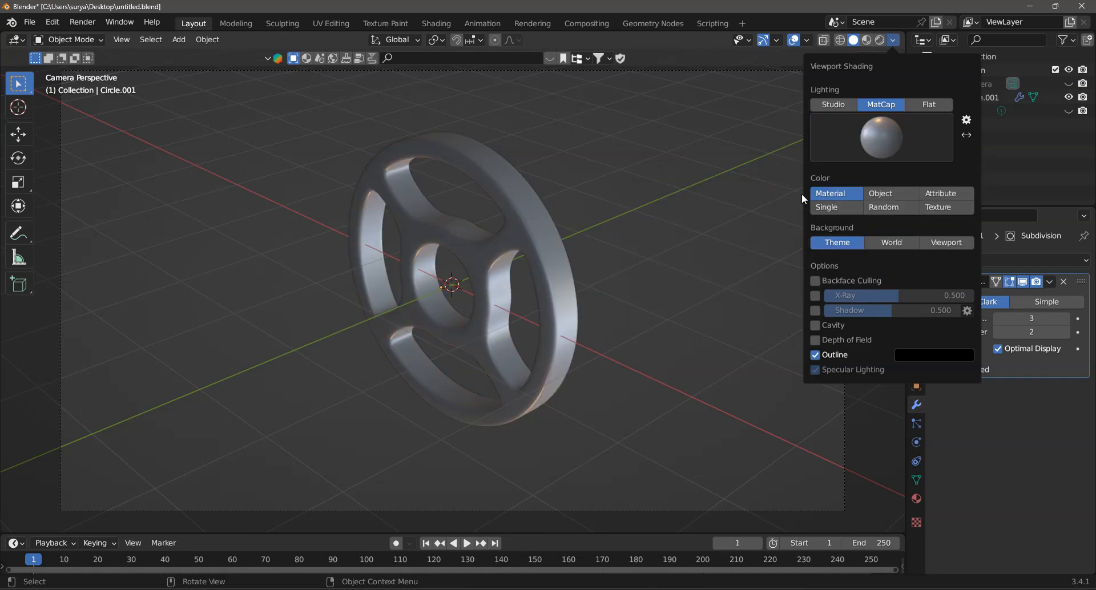
- Examine the wheel's rim and spokes up close, enter Edit Mode to inspect its mesh edges, and return to the camera view
scroll(578, 261, "up", 3)
middle_click_drag(542, 310, 597, 233)
scroll(430, 300, "up", 5)
middle_click_drag(430, 301, 497, 343)
left_click(68, 40)
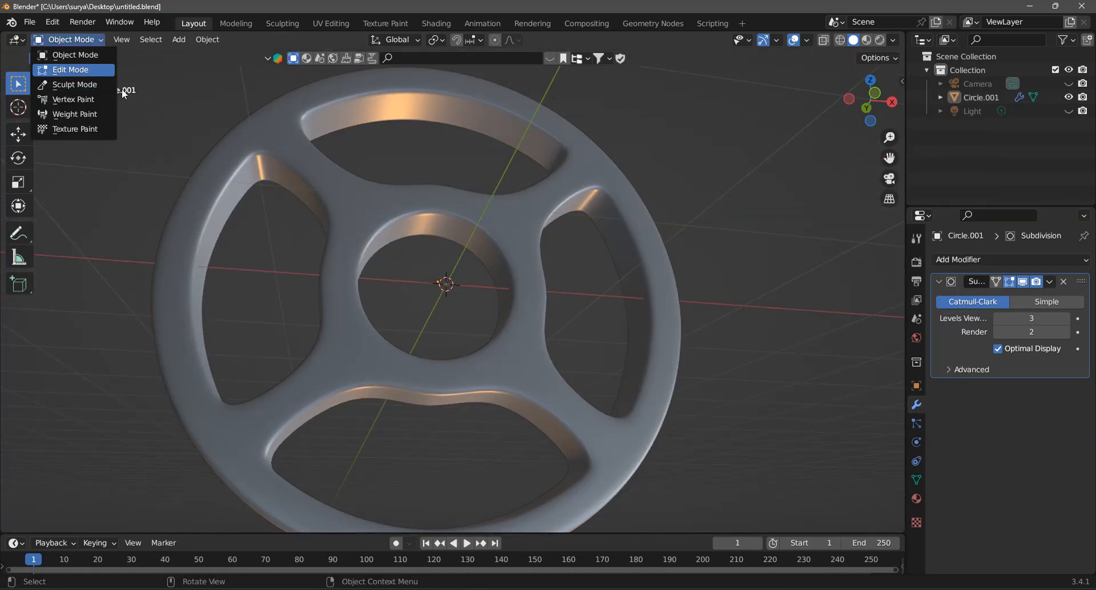
left_click(84, 70)
scroll(420, 275, "up", 1)
scroll(420, 275, "down", 3)
middle_click_drag(434, 268, 553, 311)
key("KP_0")
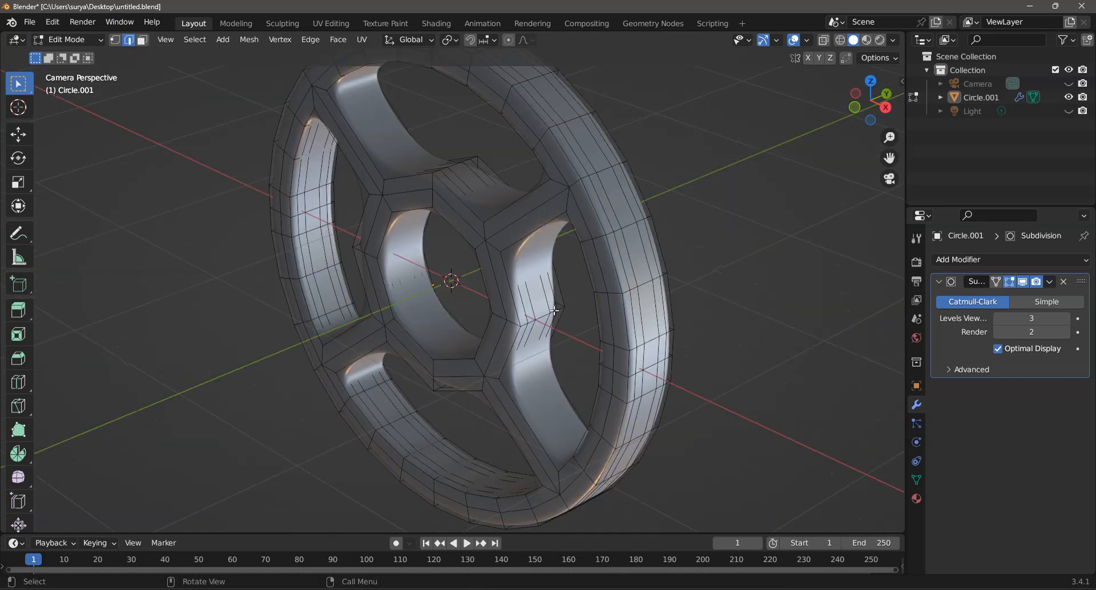
- Set the viewport lighting back to Studio and choose a different grey studio light
scroll(645, 259, "up", 2)
left_click(893, 39)
left_click(845, 104)
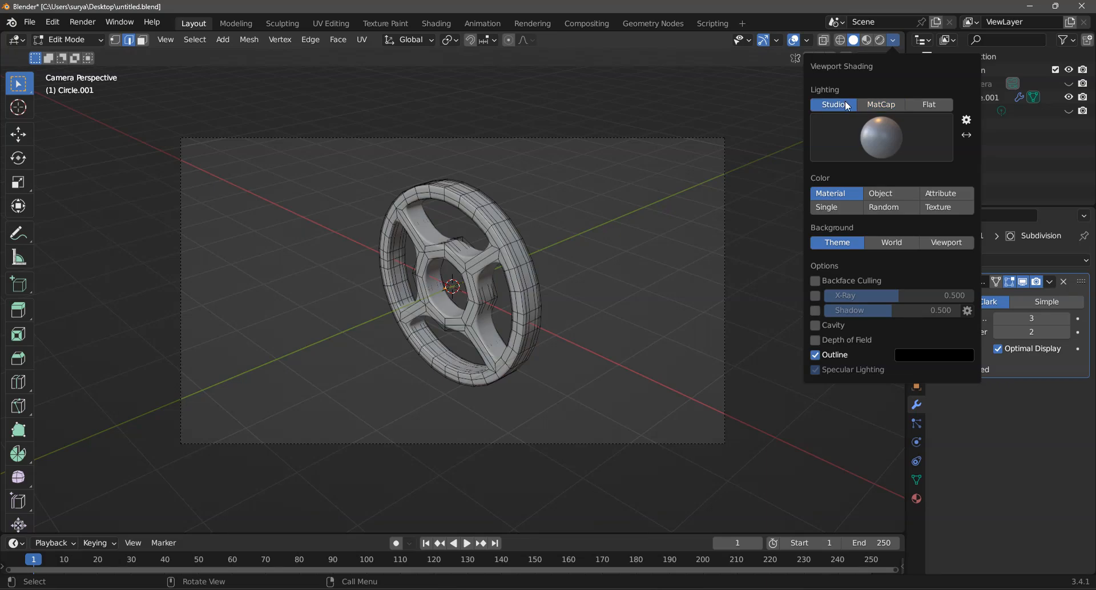
left_click(824, 143)
left_click(776, 197)
- Compare the wheel in Object and Edit Mode, toggle the Subdivision modifier's viewport display off and on, and finish in Object Mode
left_click(52, 40)
left_click(62, 55)
left_click(63, 39)
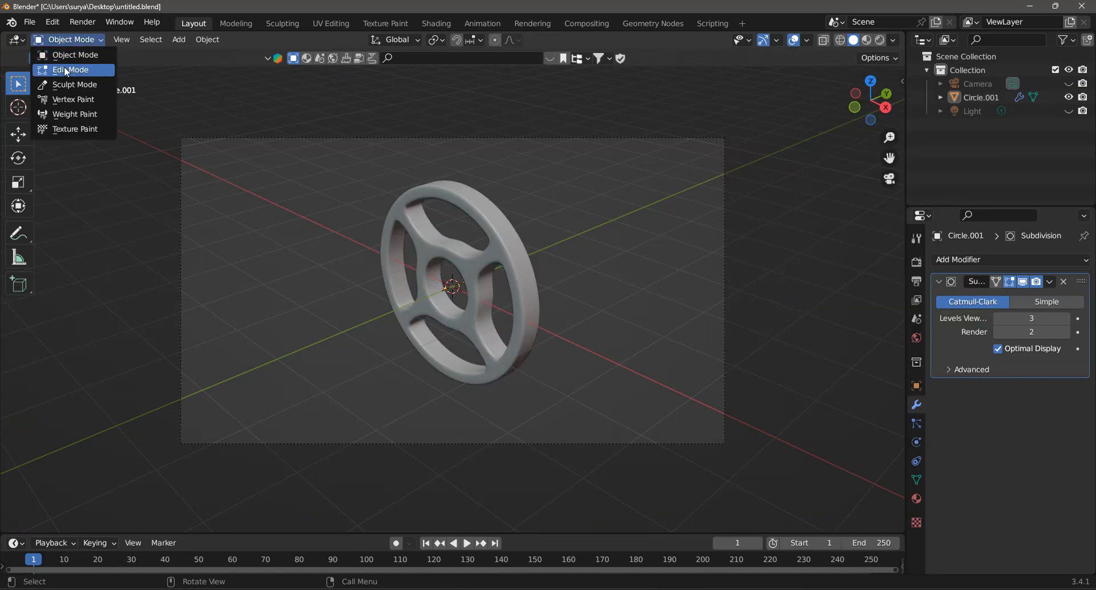
left_click(63, 70)
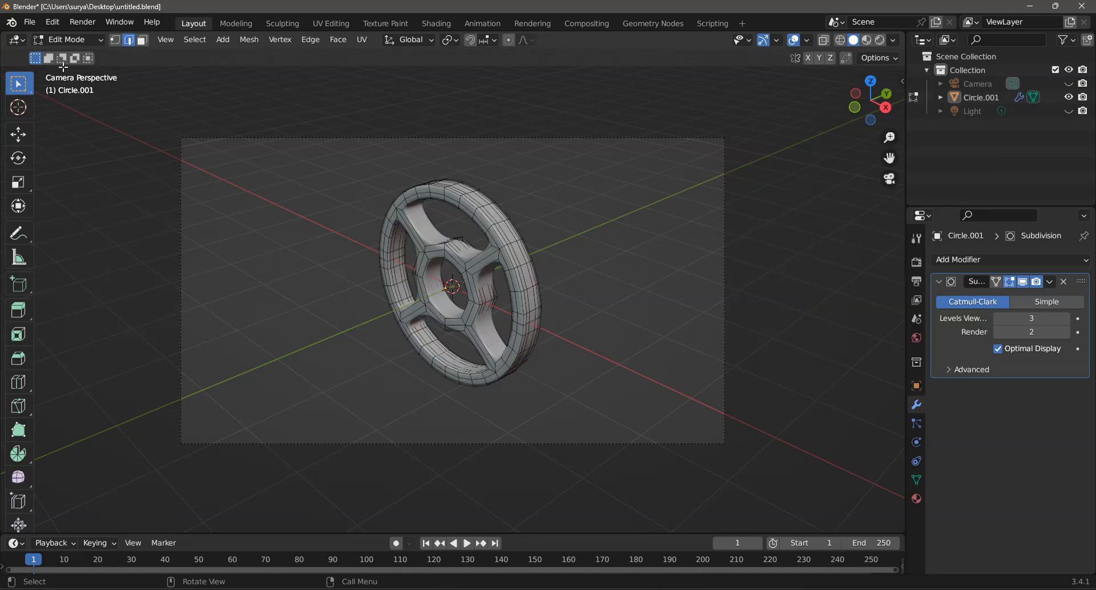
left_click(1022, 281)
left_click(1023, 282)
left_click(68, 40)
left_click(72, 55)
scroll(541, 181, "down", 1)
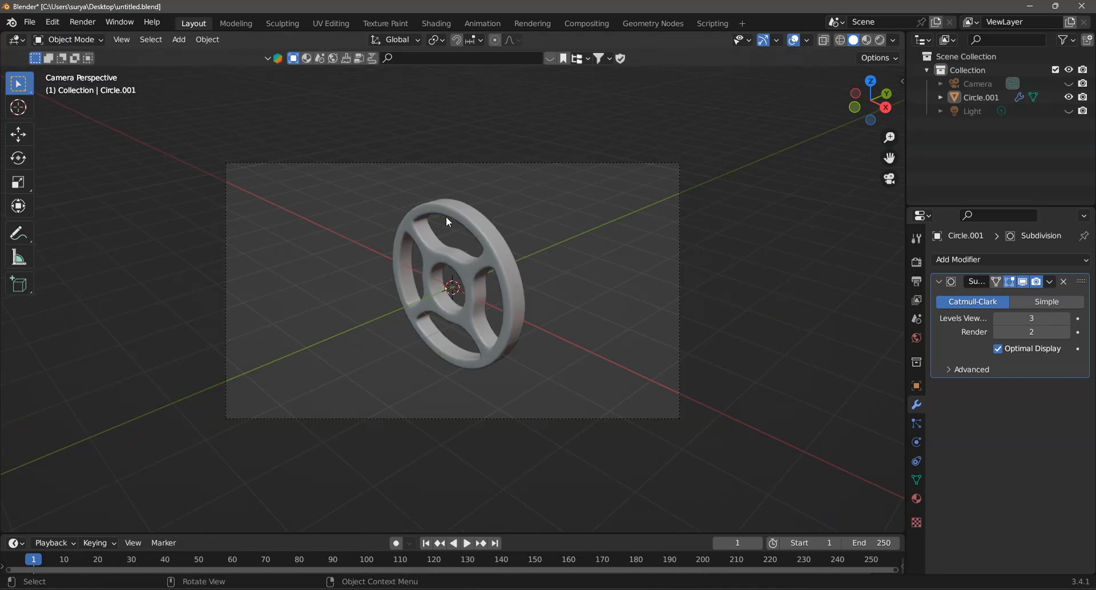